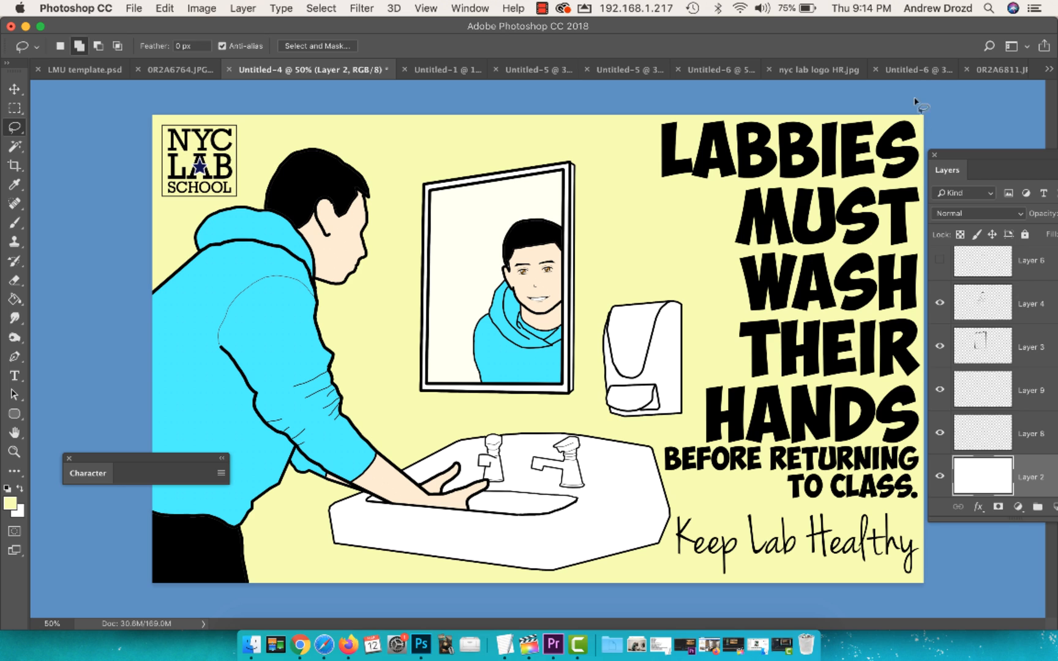
View the Safety On Board card as a style reference, and return to the Untitled-4 hand-washing poster
left_click(922, 70)
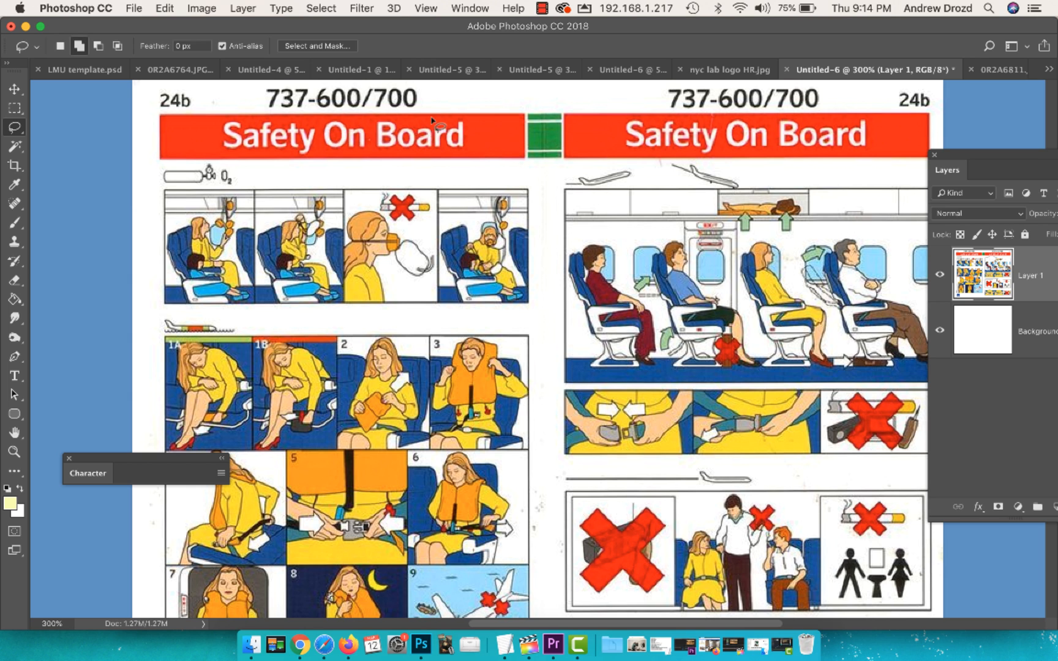
left_click(270, 67)
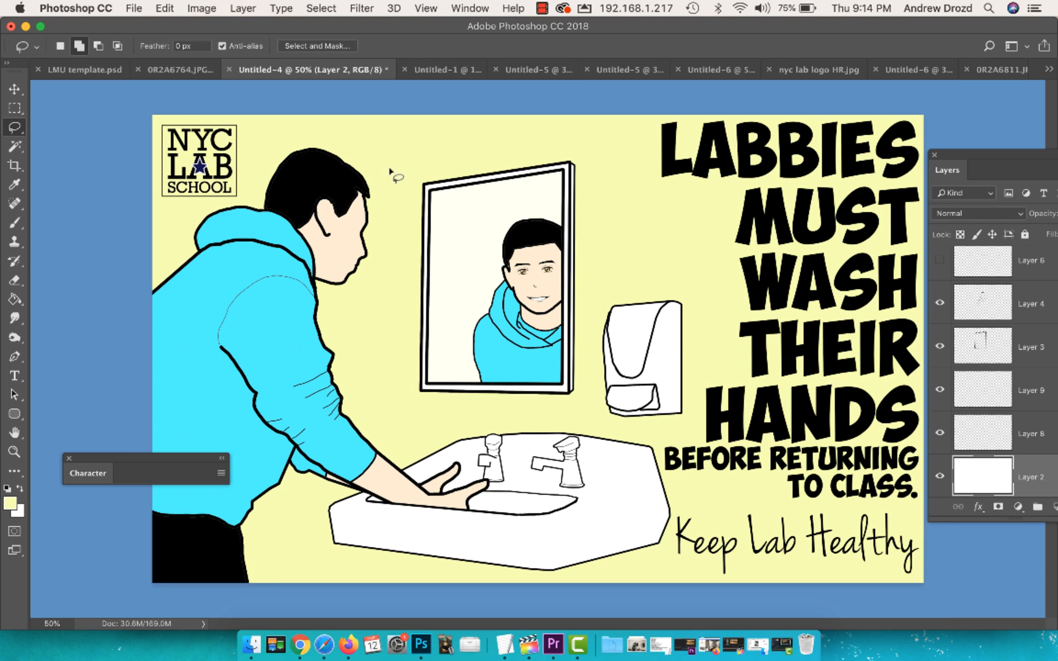
Hide Layer 10 and the white Layer 2 in Untitled-4 to expose the line art over the original photo
left_click_drag(984, 165, 935, 75)
scroll(976, 263, "up", 2)
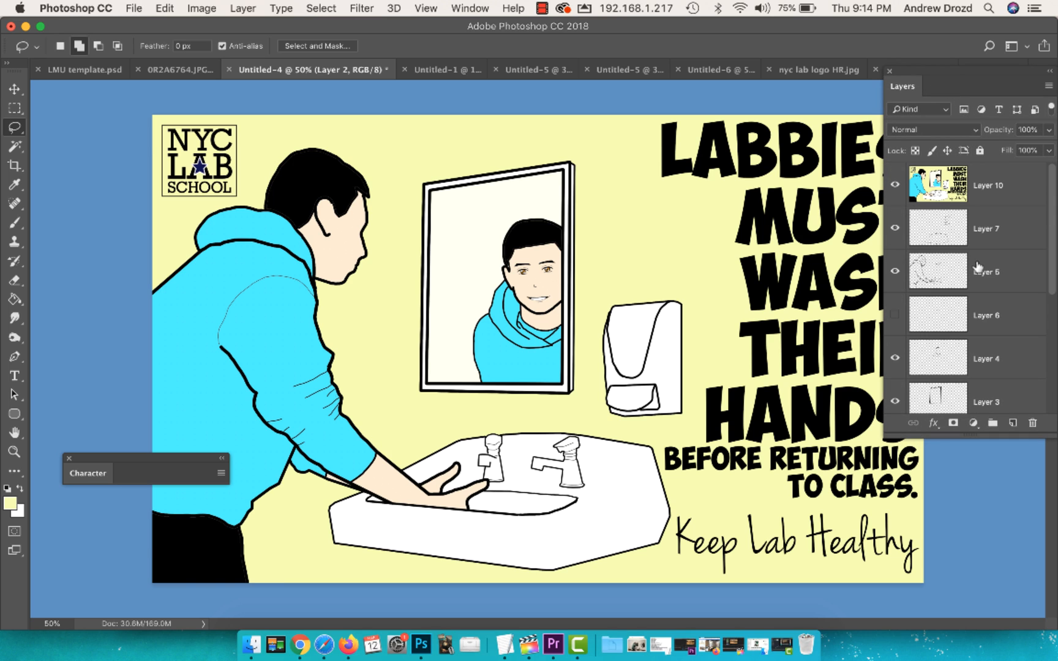
left_click(895, 186)
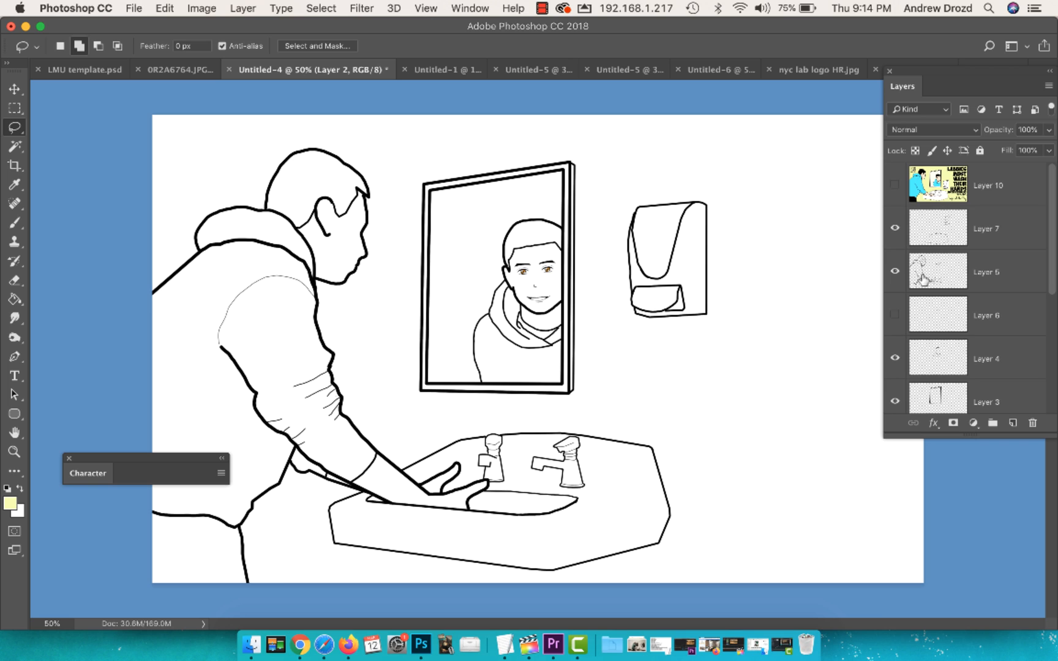
scroll(965, 339, "down", 10)
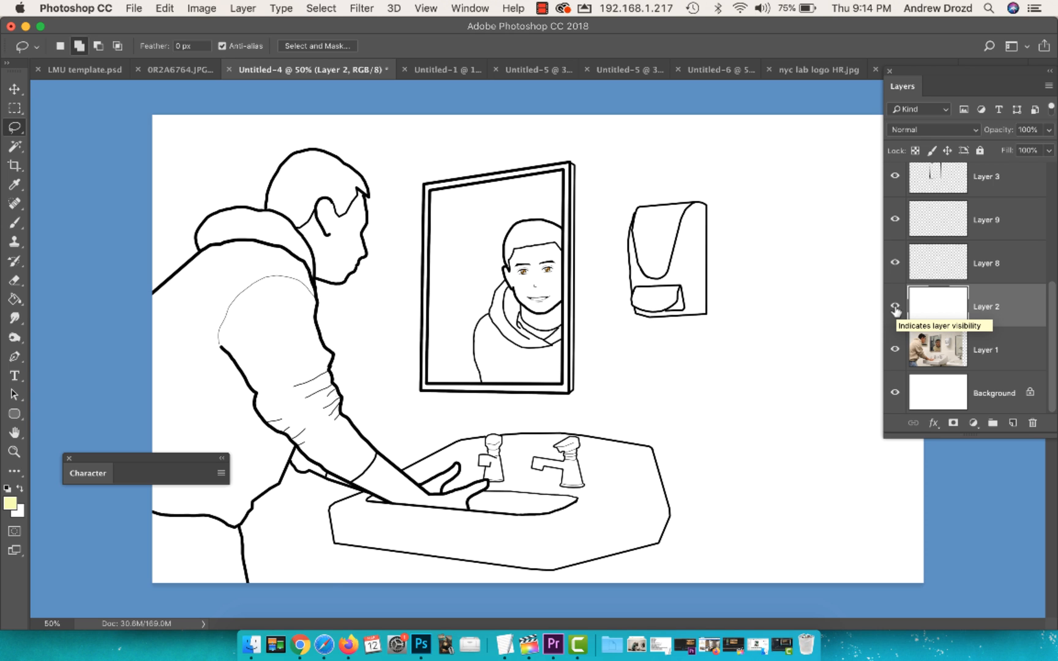
left_click(895, 307)
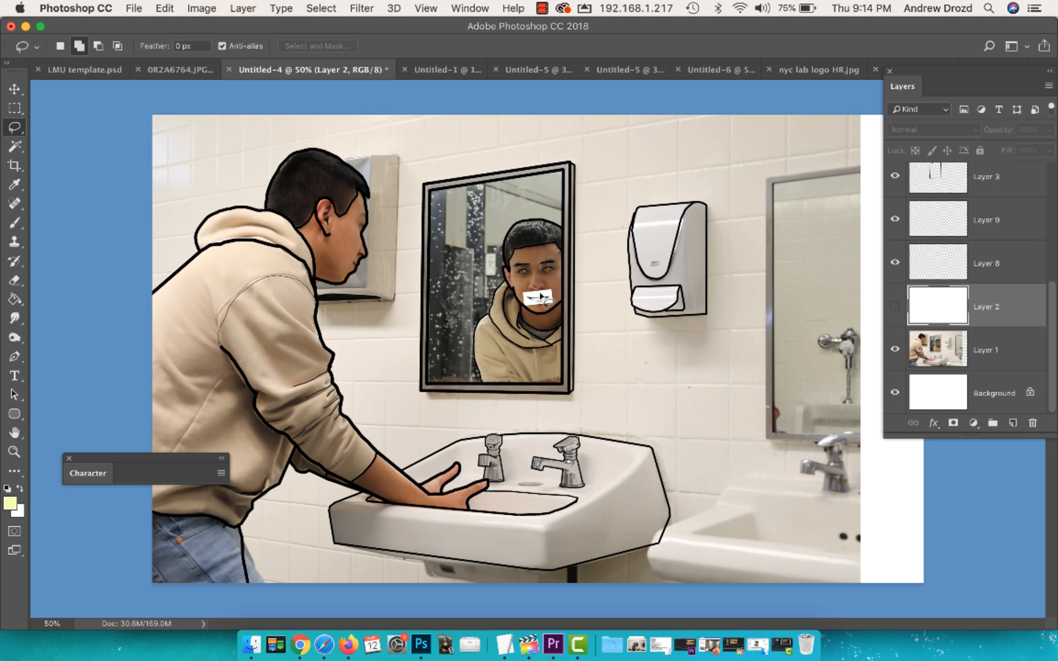
Hide Layers 3, 9 and 8, which hold the mirror frame outline and the redrawn mouth
key("super+equal")
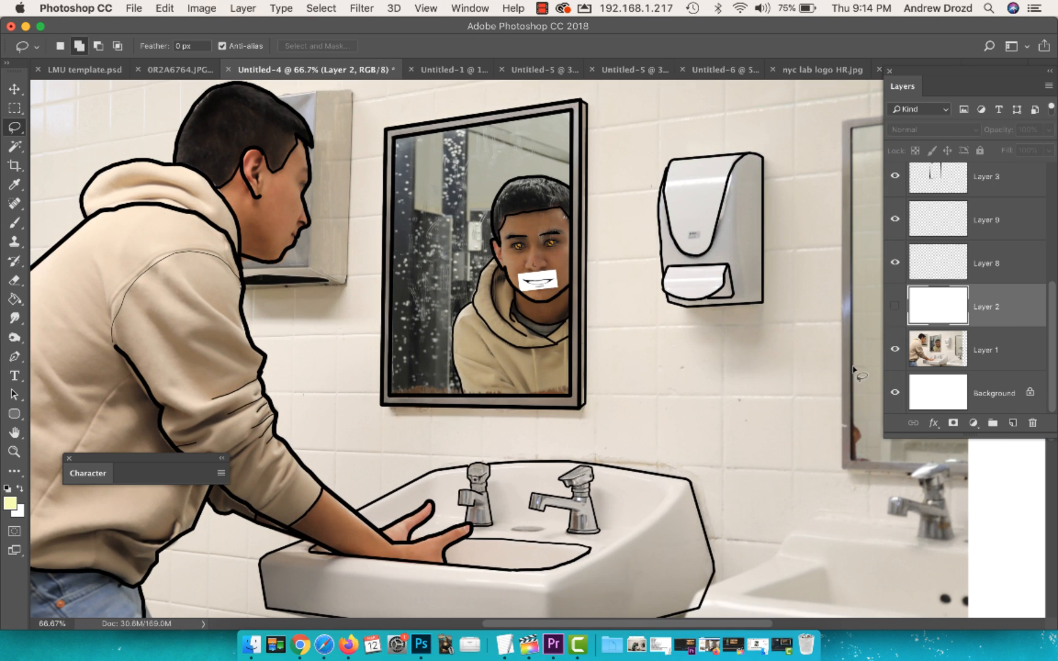
key("v")
left_click(892, 224)
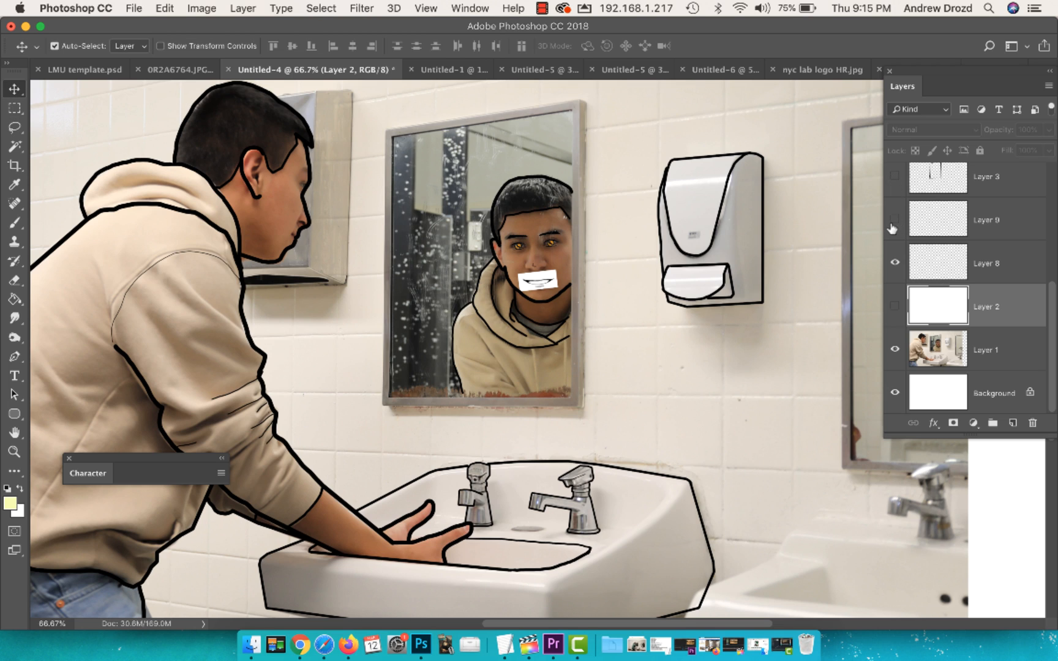
left_click(896, 263)
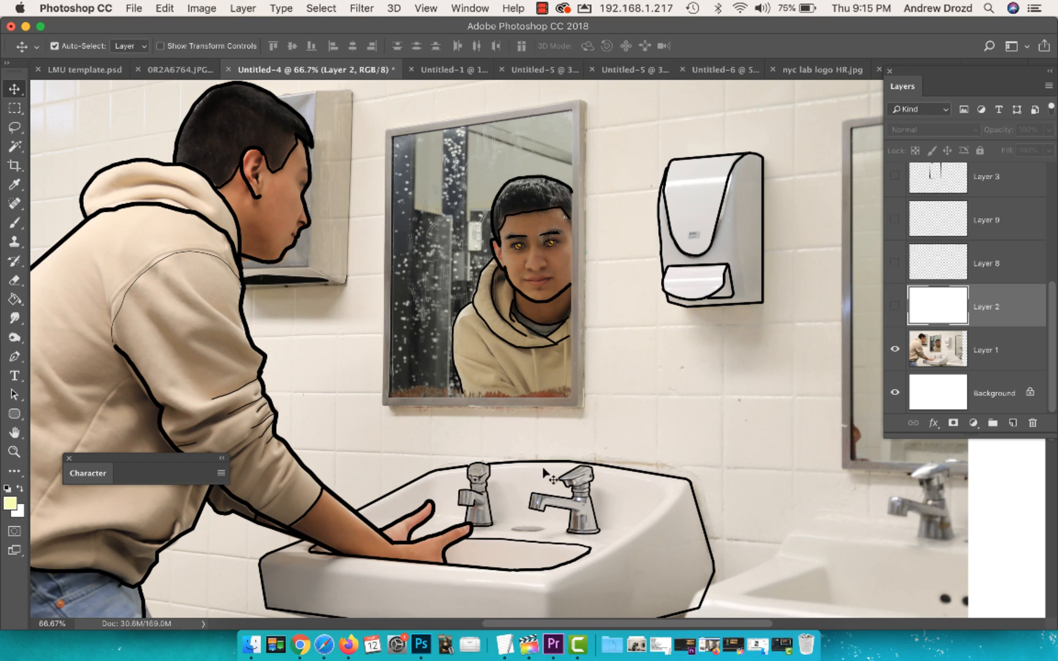
scroll(911, 289, "up", 3)
scroll(911, 248, "up", 5)
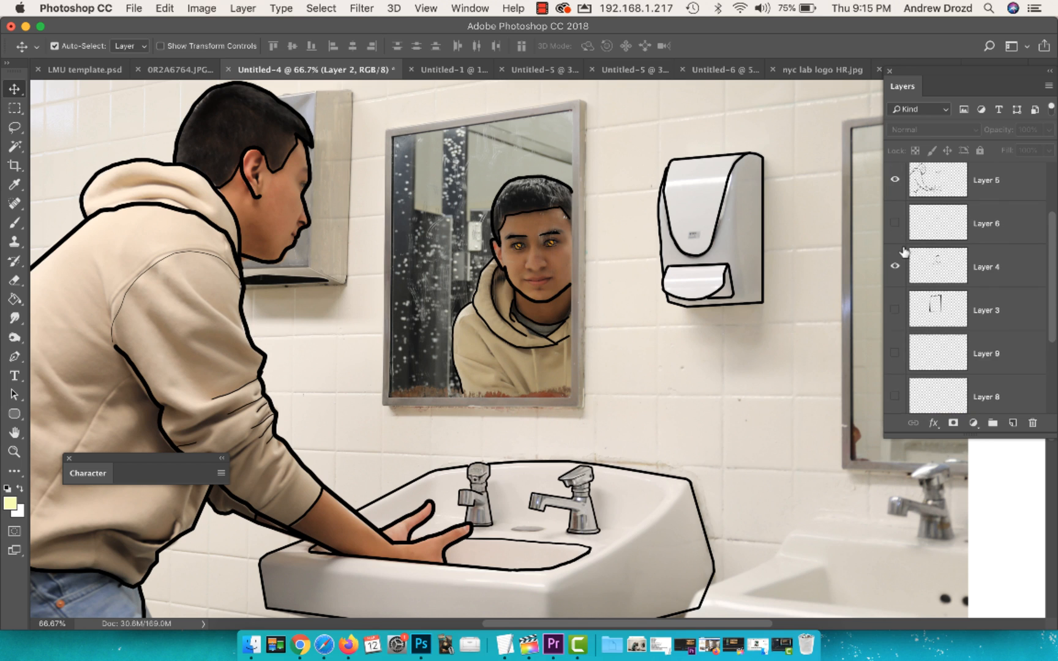
Compare the source photo 0R2A6764.JPG with the finished poster and its layers in Untitled-6
left_click(181, 69)
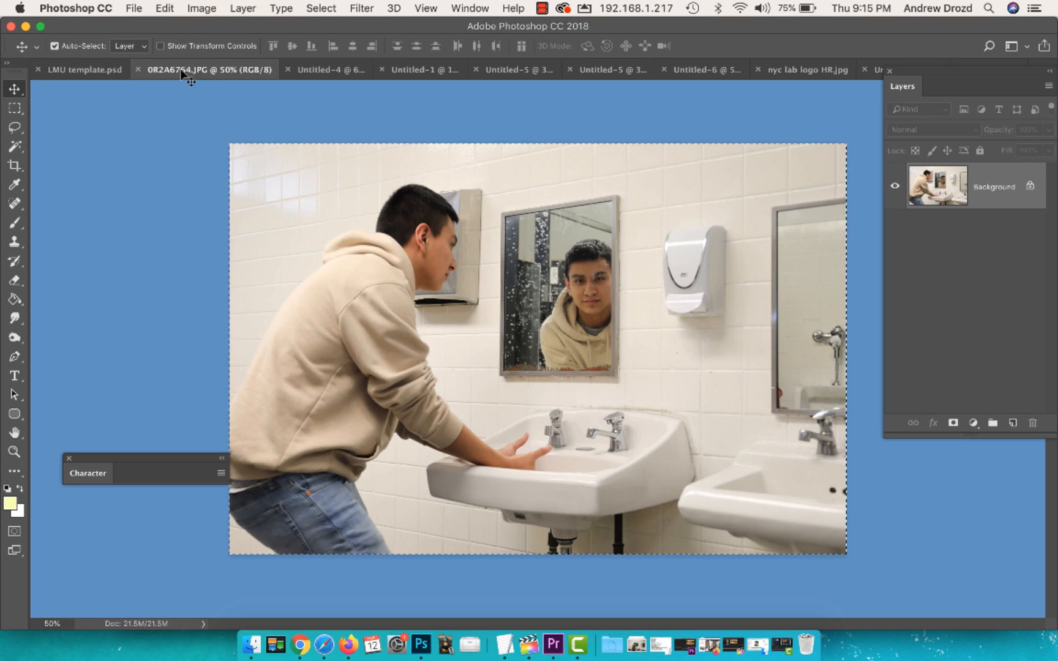
key("super+equal")
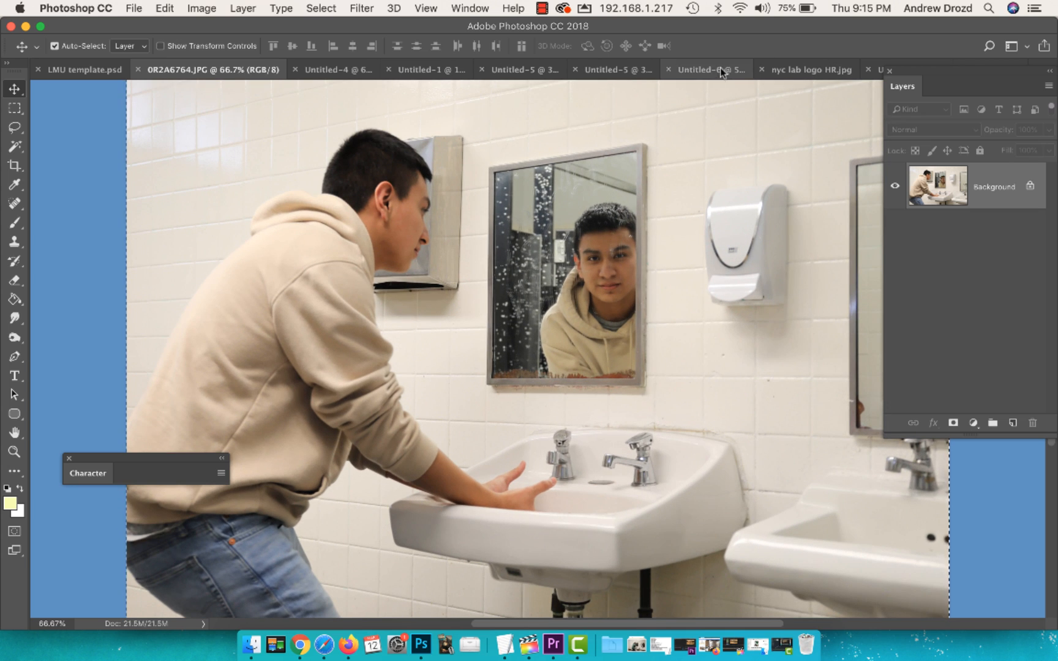
left_click(685, 70)
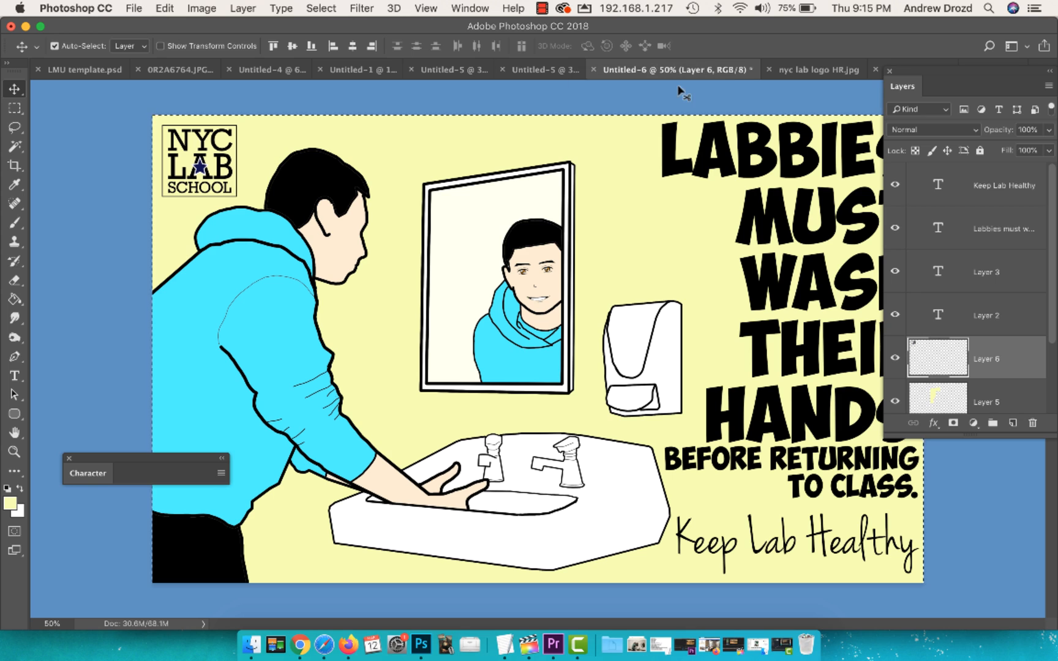
scroll(974, 337, "down", 3)
scroll(973, 336, "down", 1)
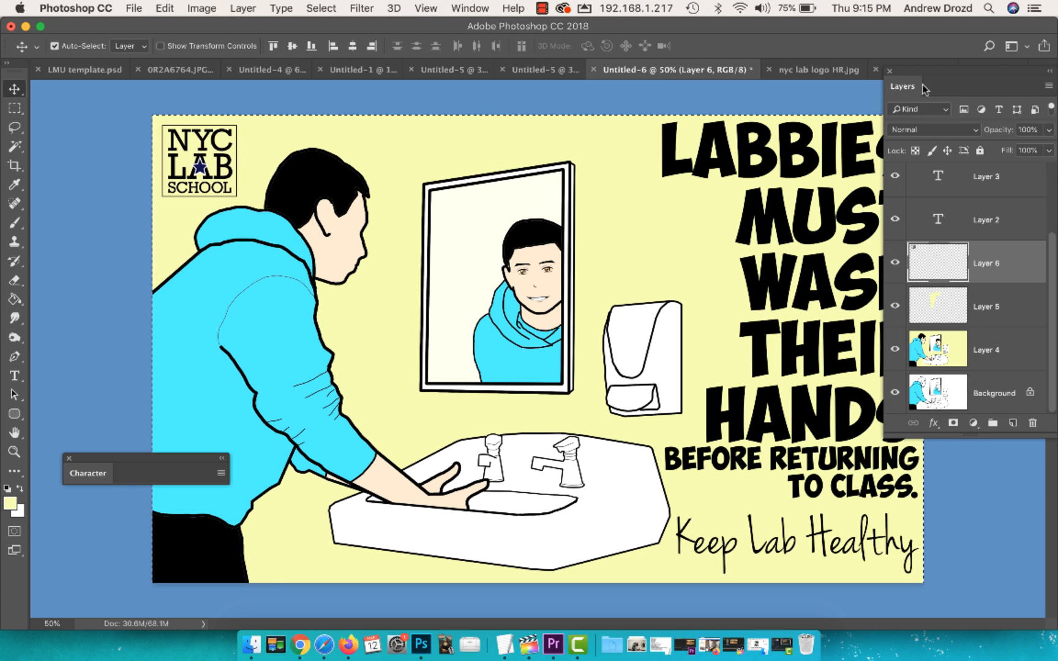
Bring up the photo 0R2A6811.JPG and create a blank landscape Legal print document, 14 × 8.5 inches at 300 ppi
left_click_drag(947, 85, 866, 199)
left_click(990, 70)
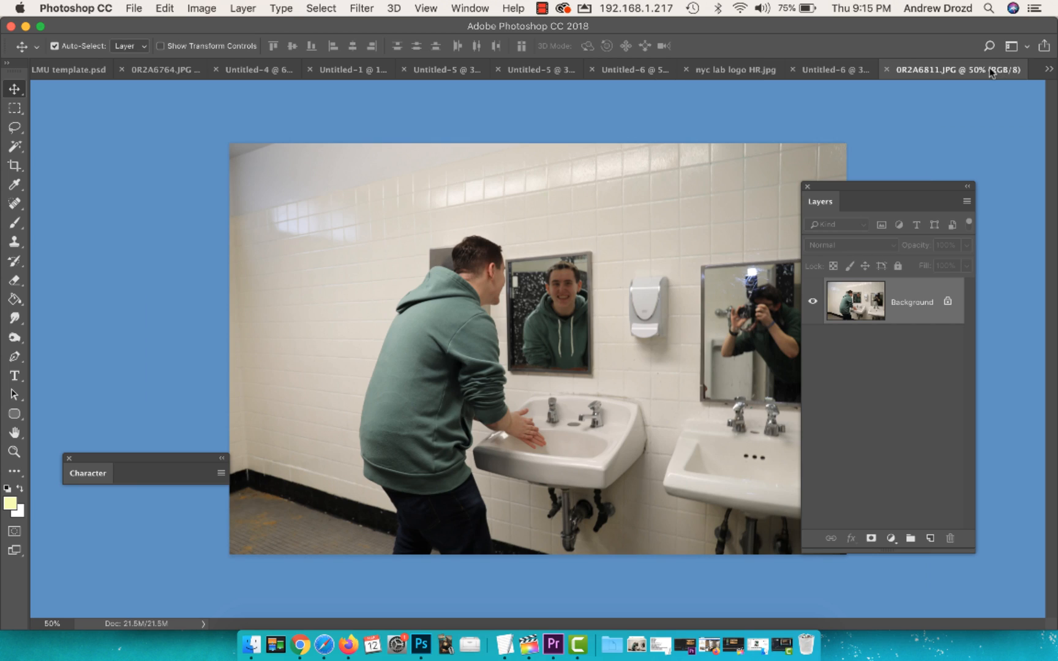
left_click(134, 9)
left_click(138, 26)
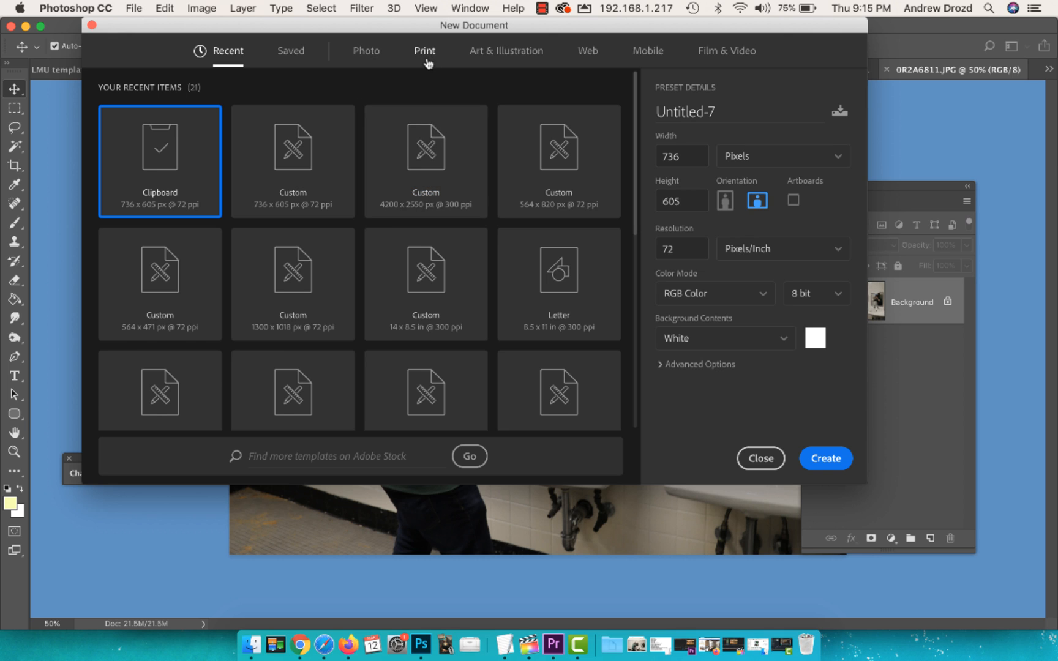
left_click(424, 52)
left_click(312, 170)
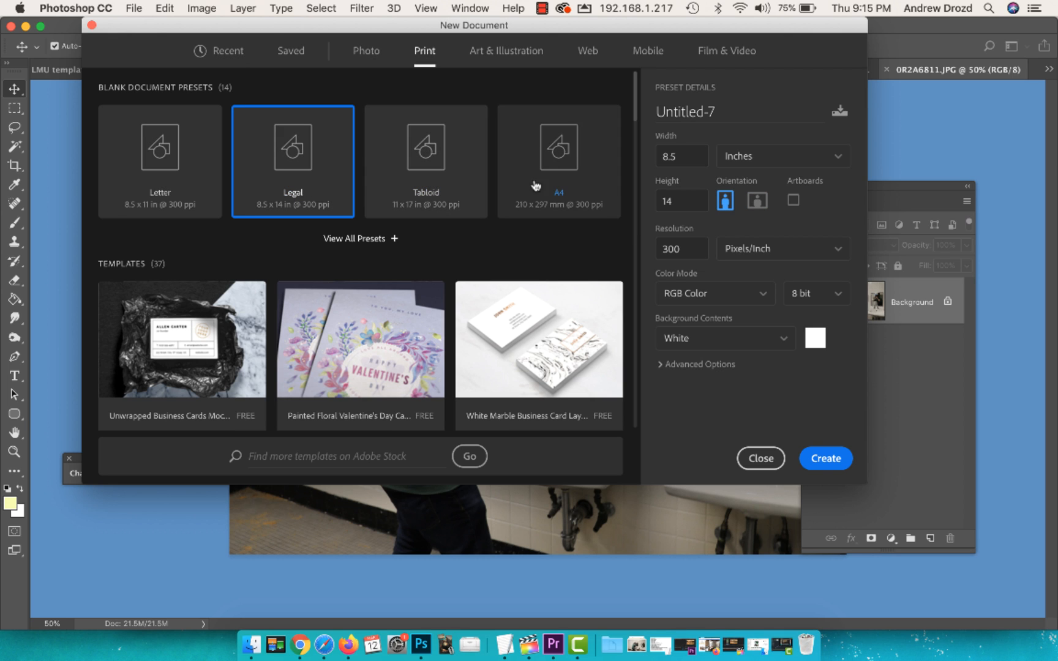
left_click(757, 200)
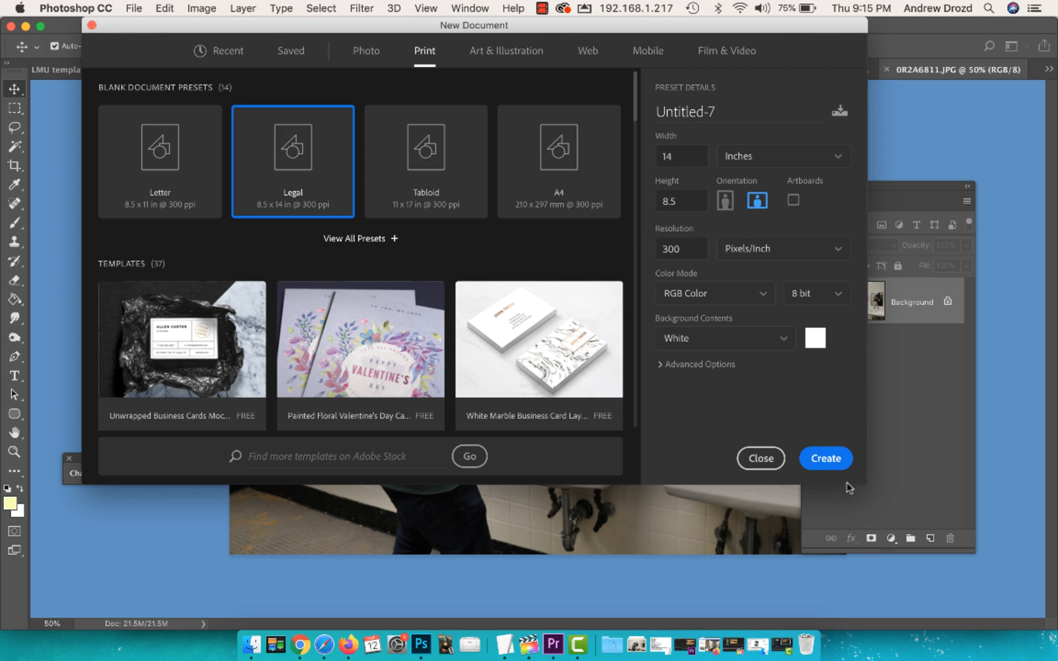
left_click(828, 463)
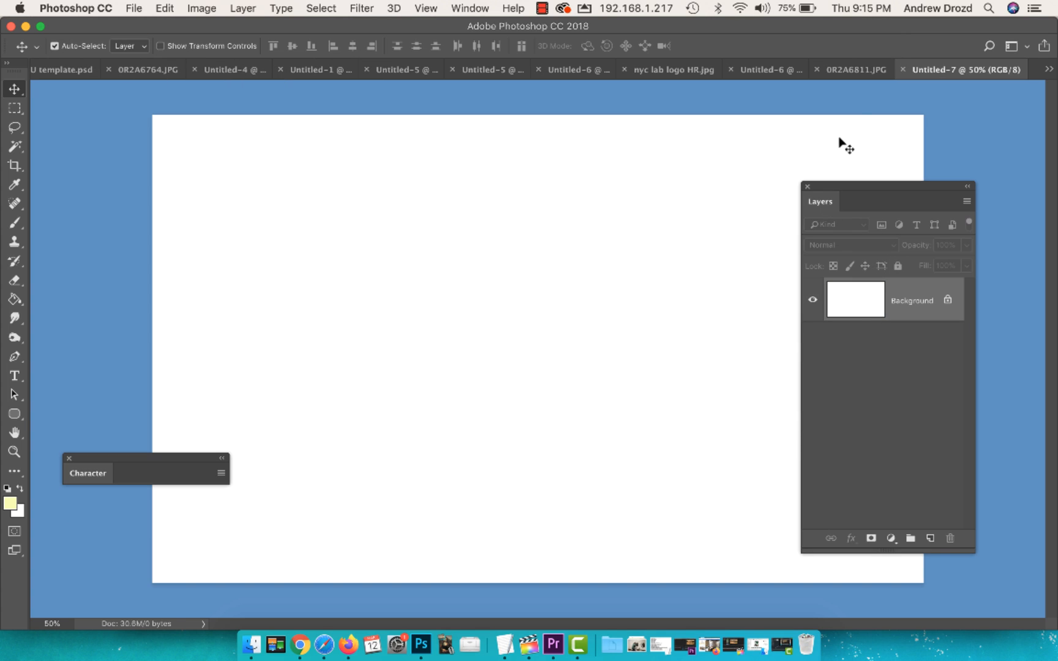
Copy the whole 0R2A6811.JPG photo into the new document and shift it toward the lower left of the canvas
left_click(843, 71)
key("super+a")
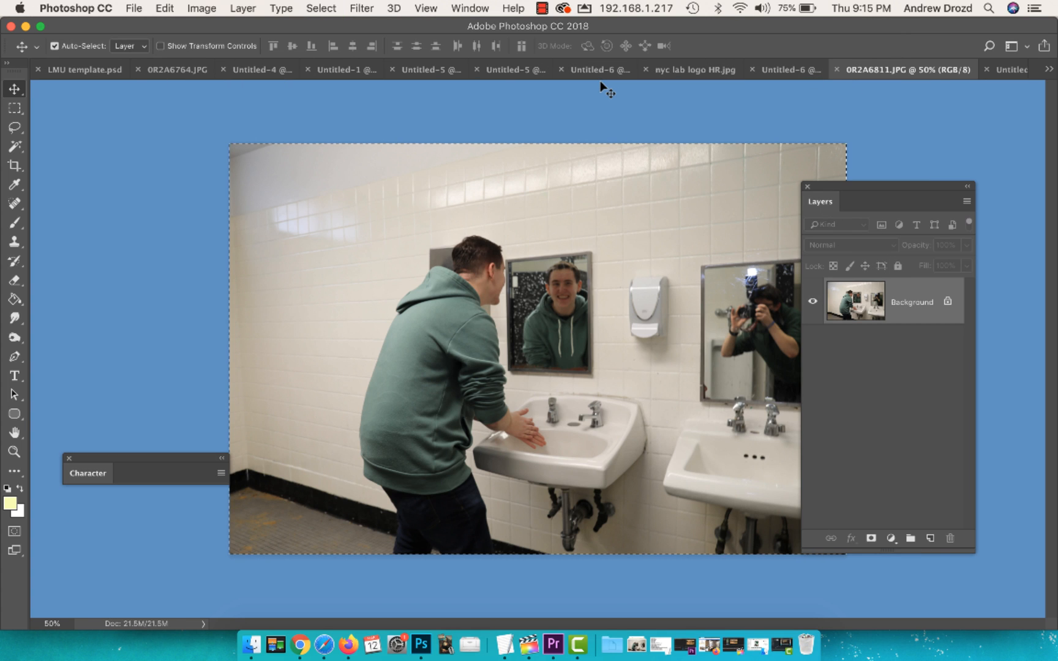
key("super+c")
left_click(1013, 70)
key("super+v")
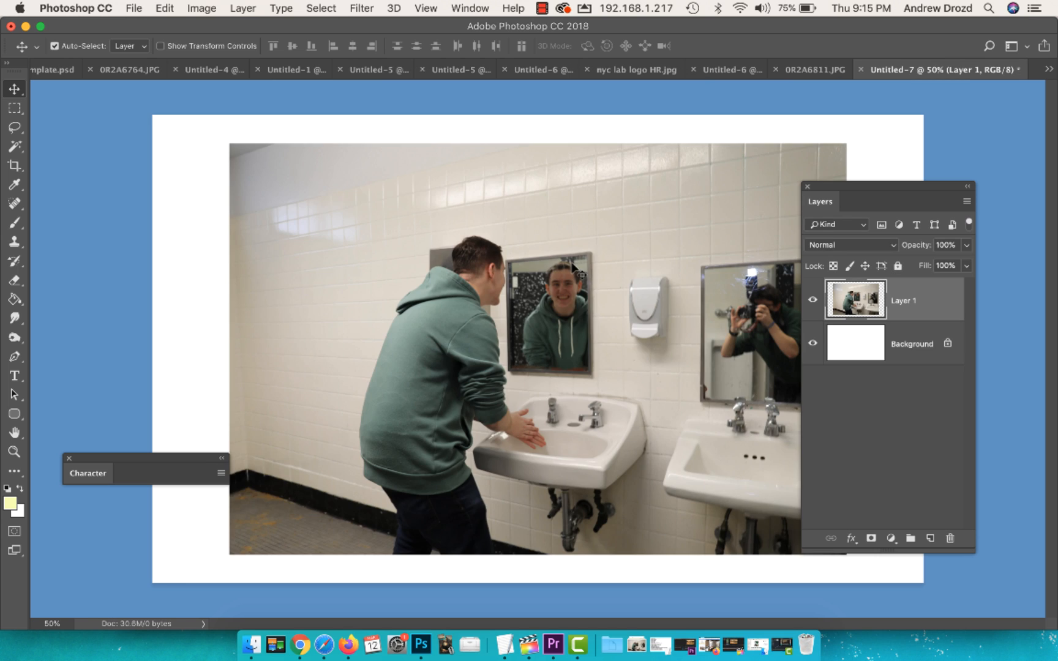
left_click_drag(591, 336, 531, 357)
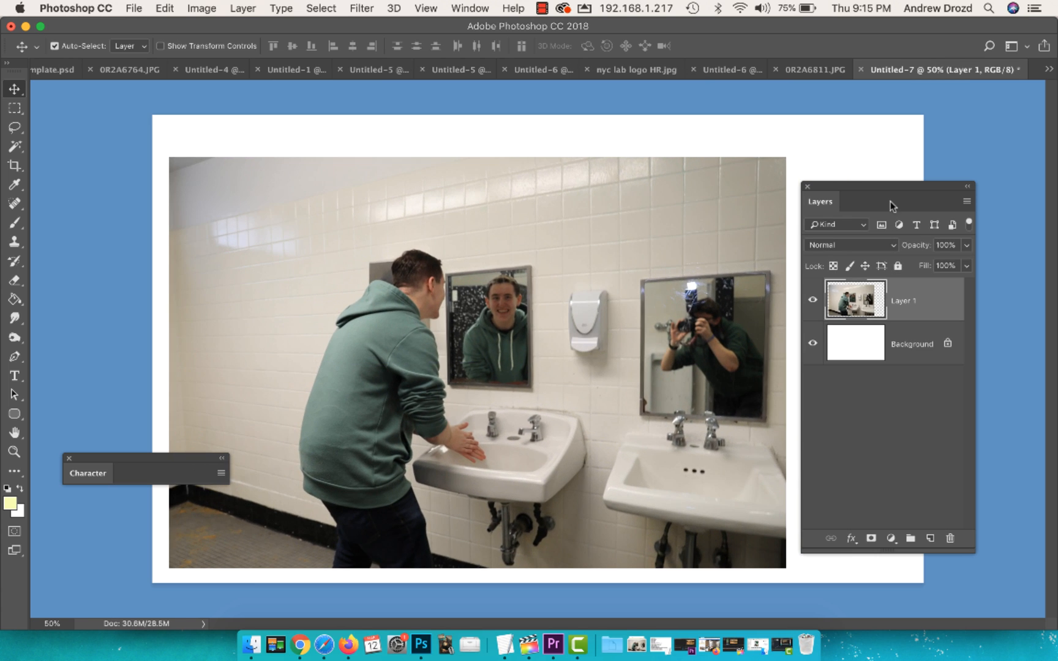
left_click_drag(890, 201, 1037, 240)
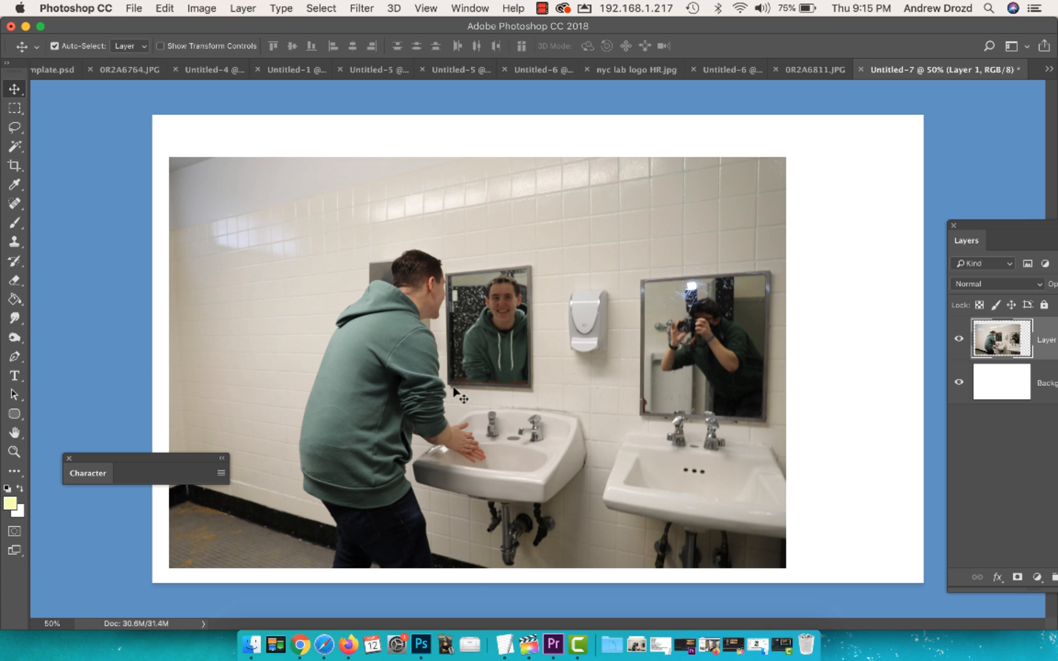
Scale the pasted photo proportionally to 158.65% and position it to fill the canvas except a narrow strip on the right
key("super+t")
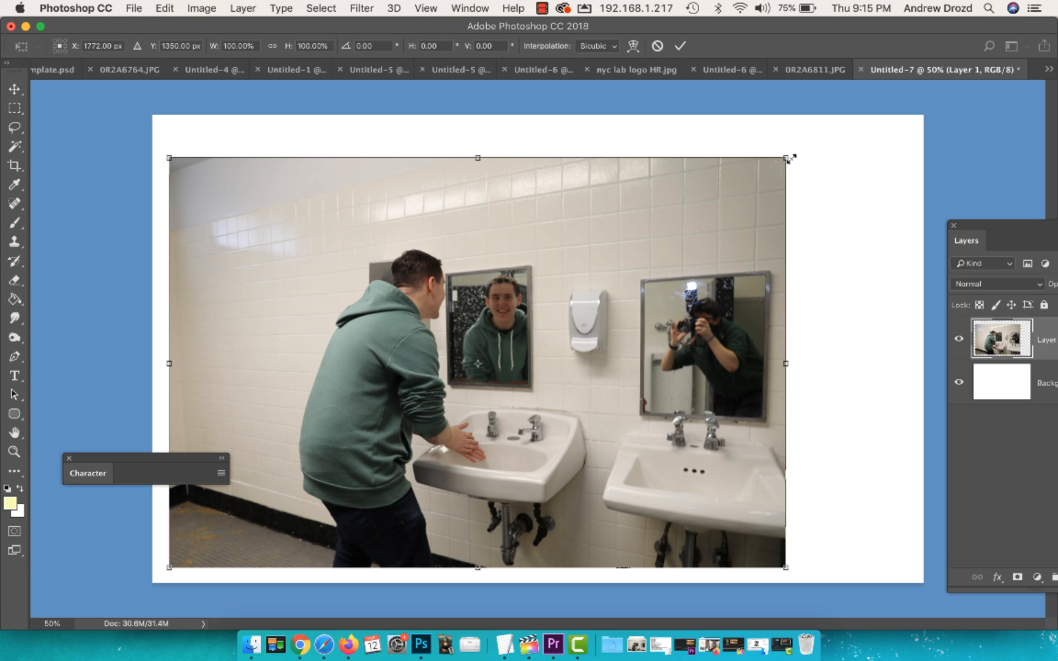
left_click_drag(789, 158, 979, 33)
left_click_drag(751, 223, 592, 274)
left_click_drag(821, 89, 845, 55)
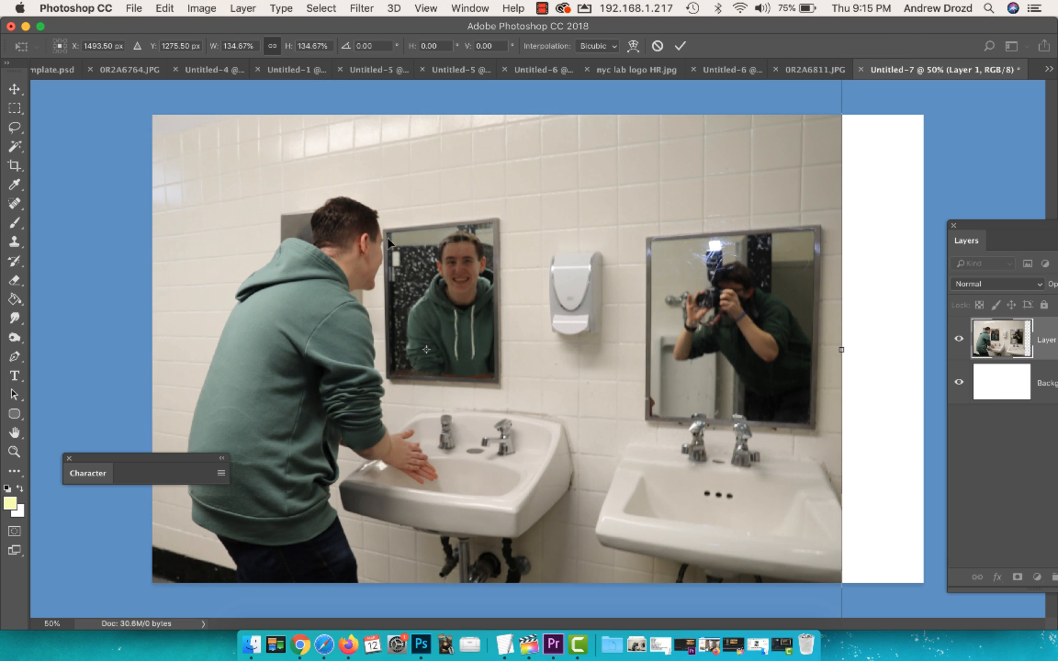
left_click_drag(389, 238, 359, 262)
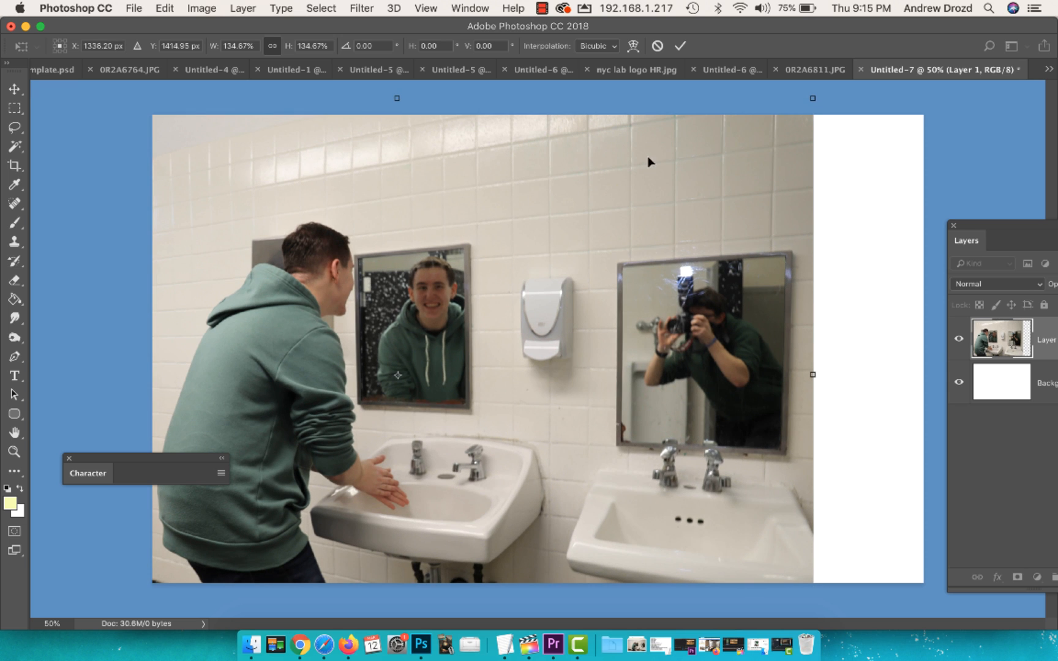
left_click_drag(817, 93, 949, 9)
left_click_drag(620, 188, 574, 196)
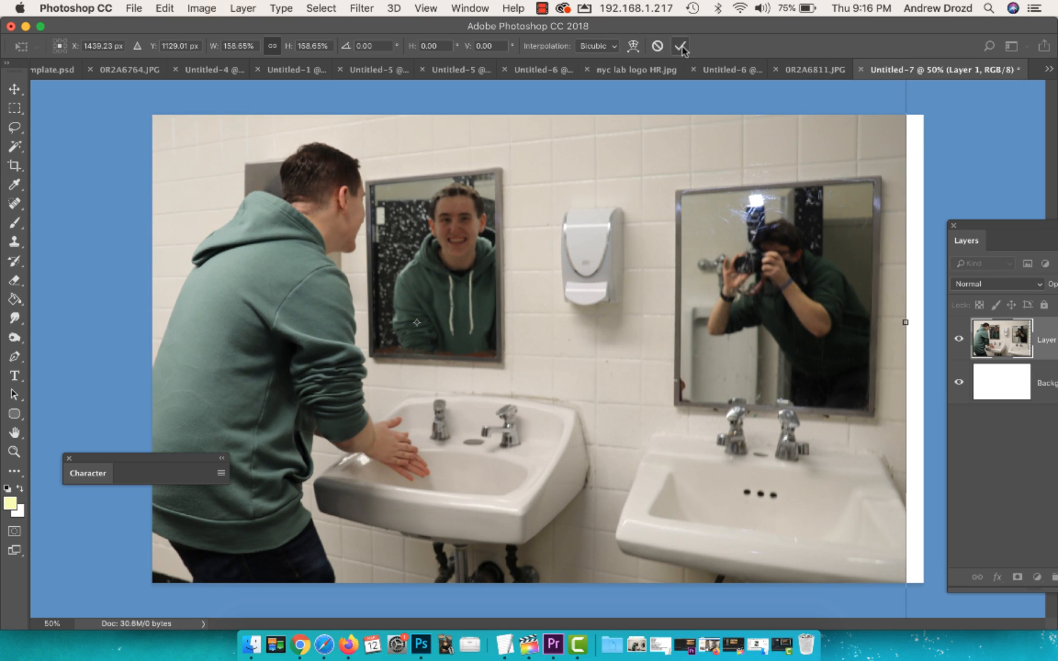
key("Return")
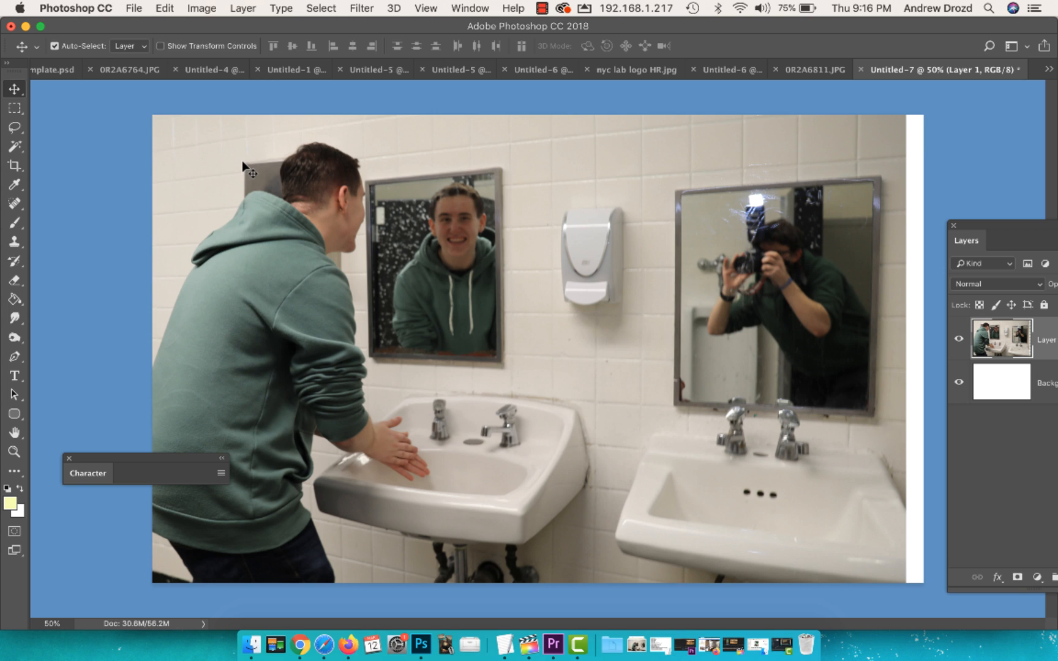
Add a new layer above the photo and fill it with white using the Paint Bucket
left_click_drag(1001, 230, 823, 115)
key("super+shift+n")
key("Return")
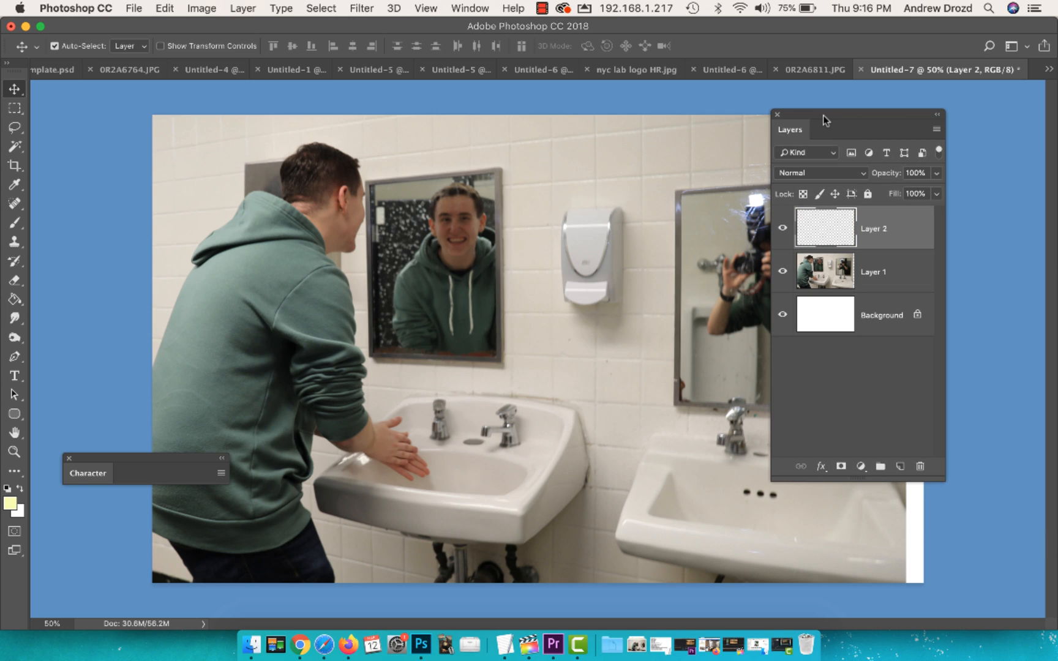
left_click(20, 489)
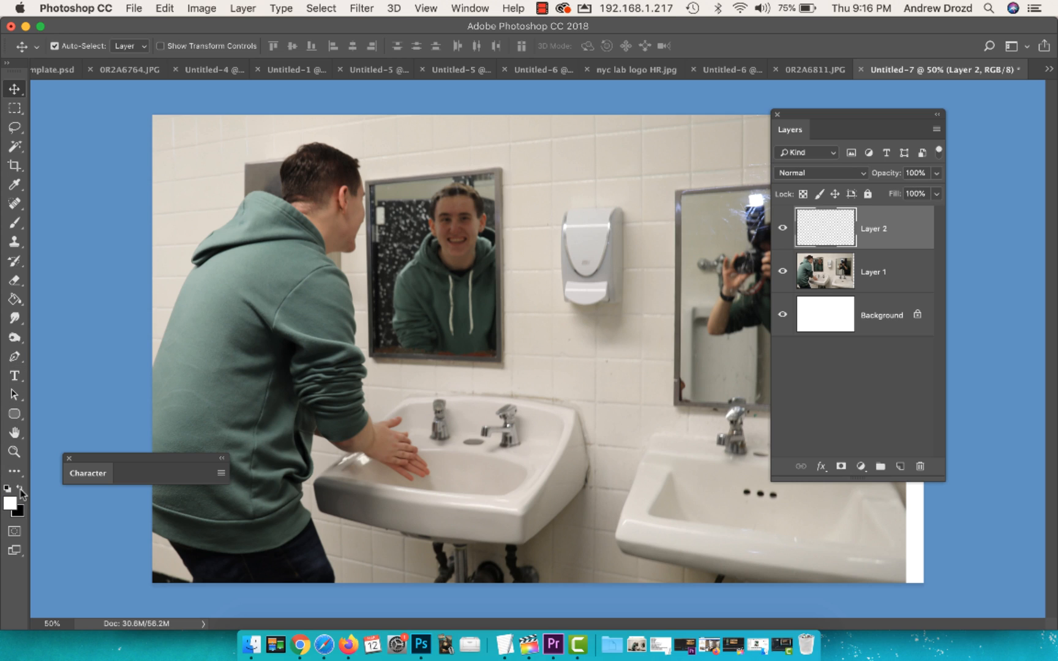
left_click(15, 300)
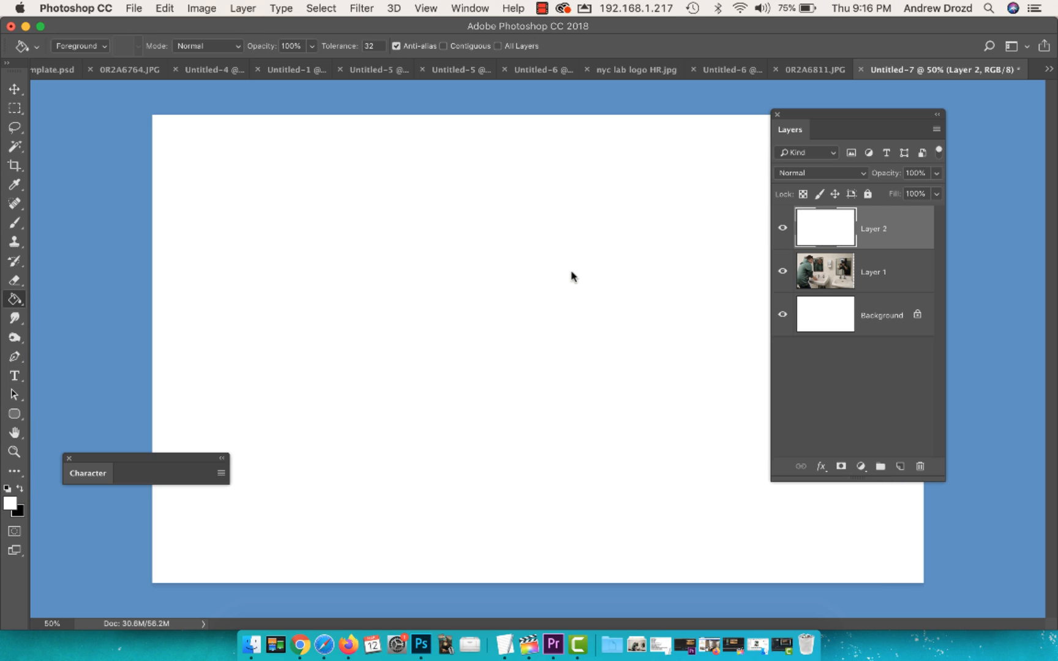
left_click(573, 275)
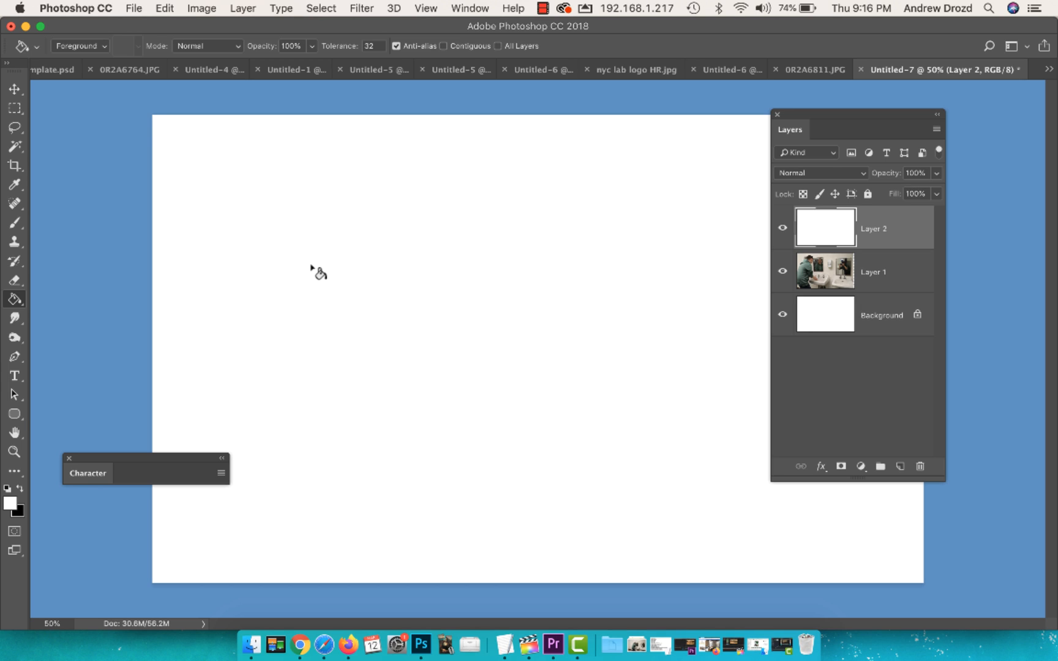
Set the white layer's opacity to 20%
key("v")
key("2")
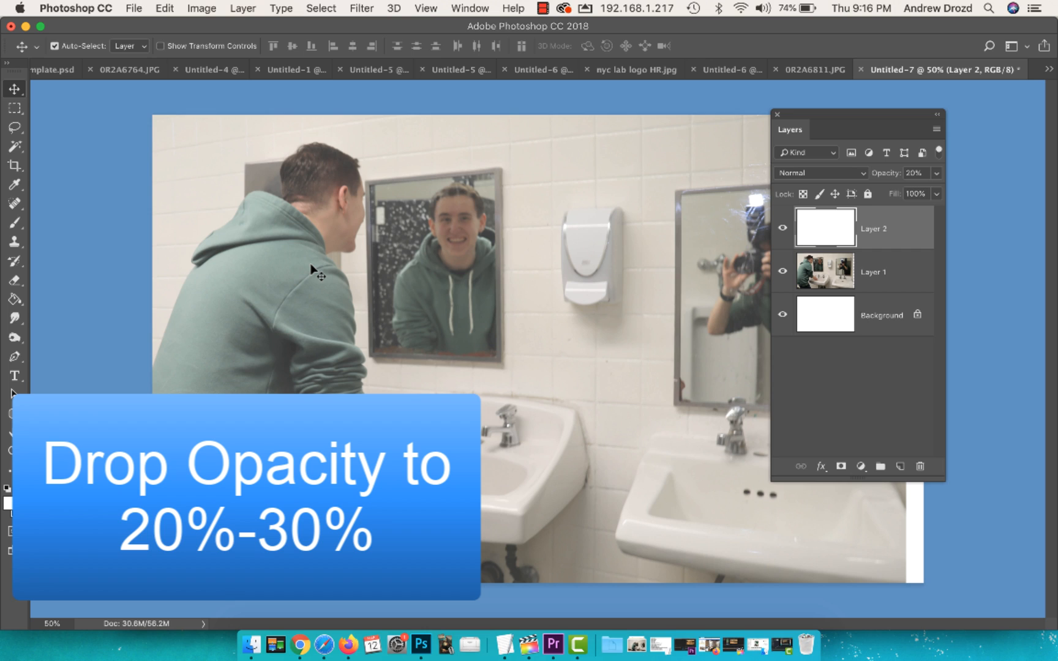
key("super")
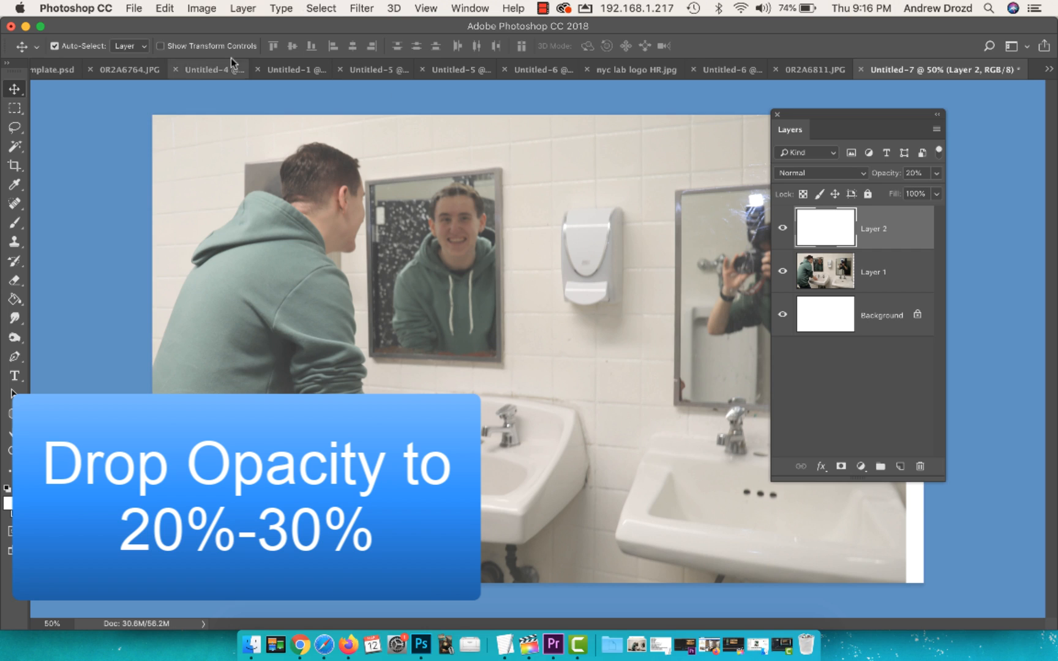
Switch to the Untitled-4 document and show Layer 10, the finished hand-washing poster, as a reference
left_click(213, 71)
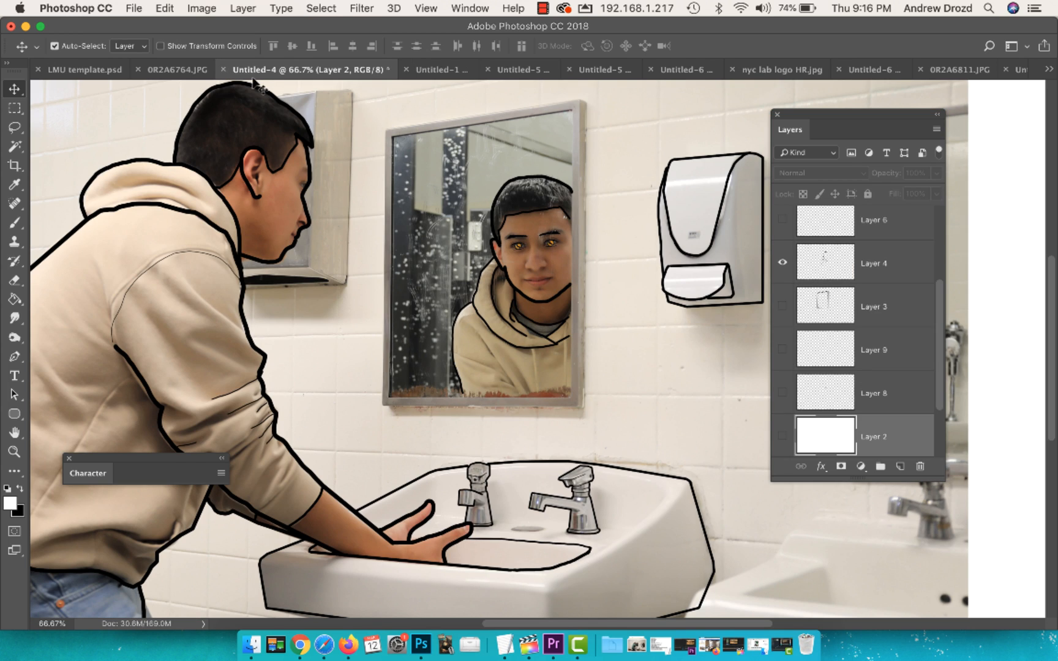
scroll(810, 217, "up", 3)
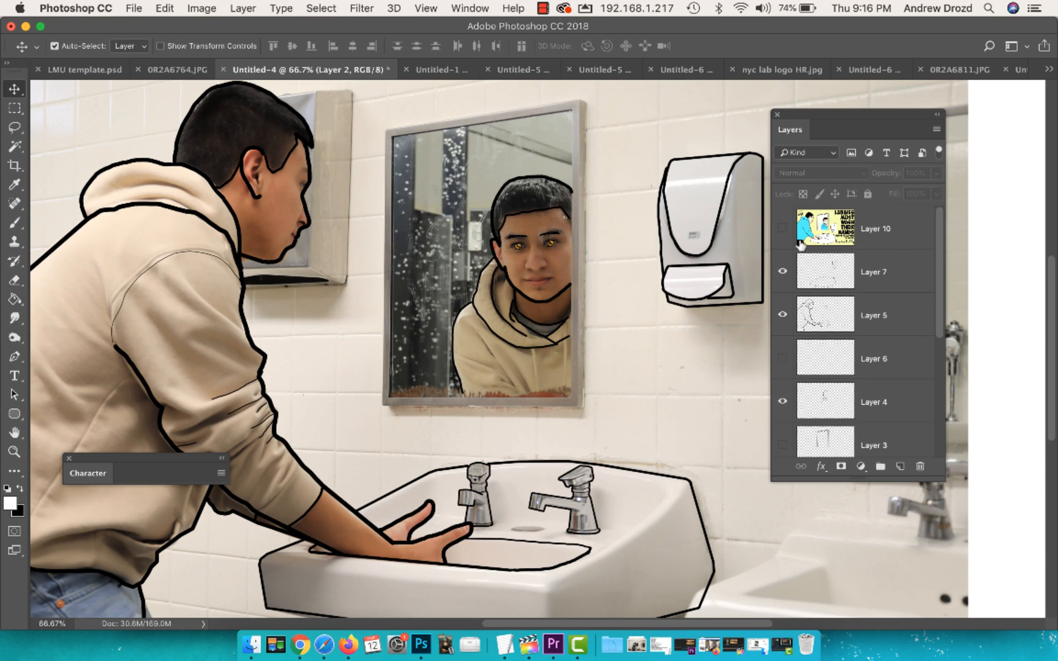
left_click(783, 228)
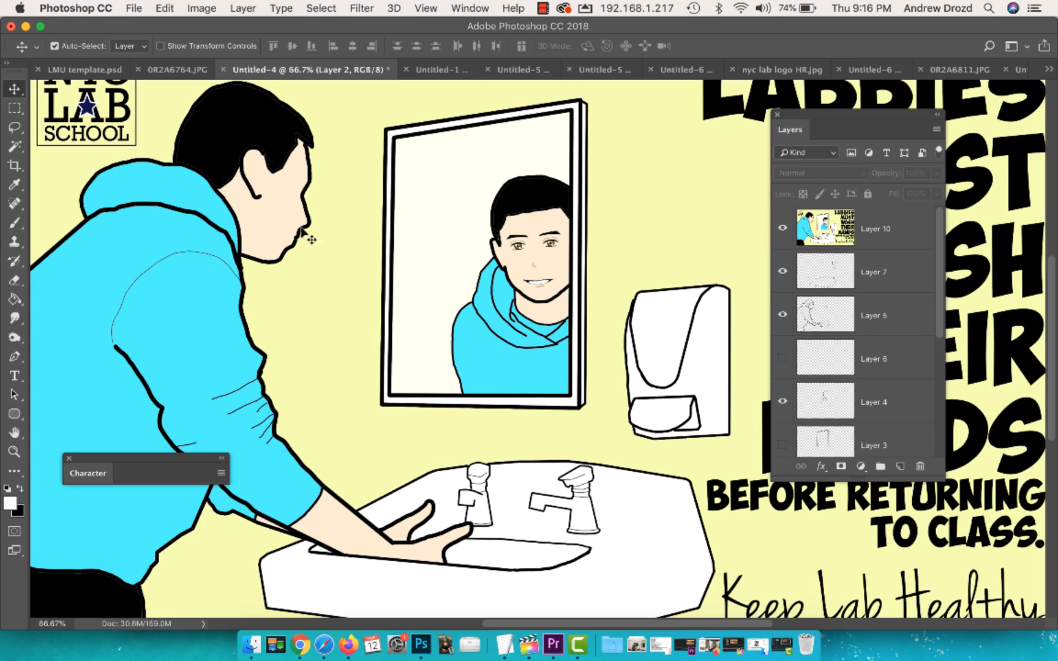
key("super+equal")
key("super+equal")
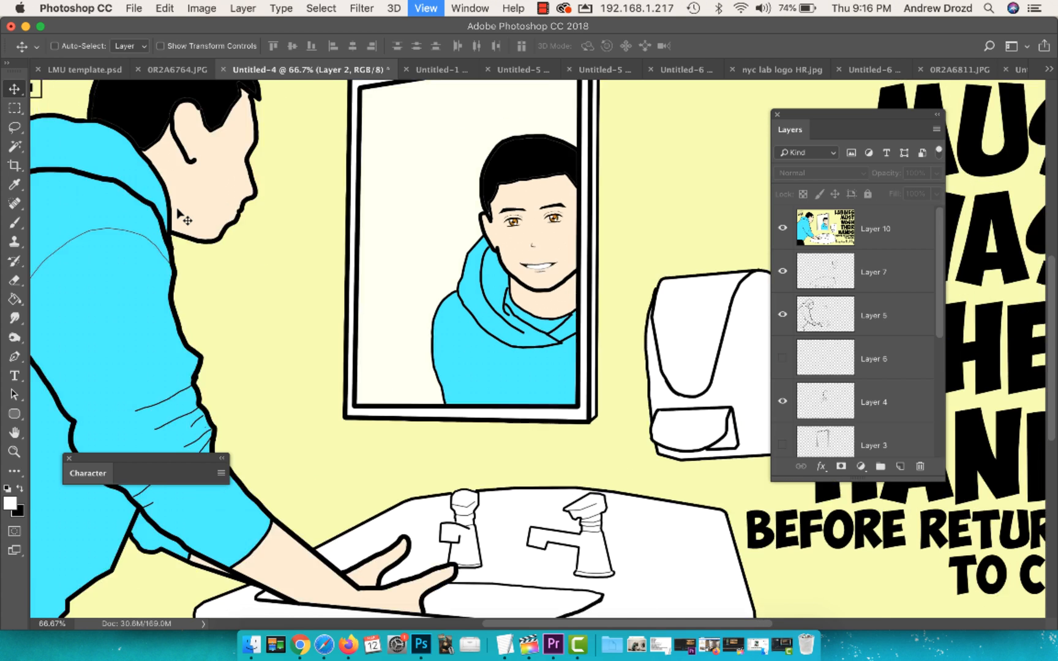
Examine the line weights on the finished poster's sleeve, arm and hands, comparing the outer contours with the inner folds
scroll(513, 474, "down", 5)
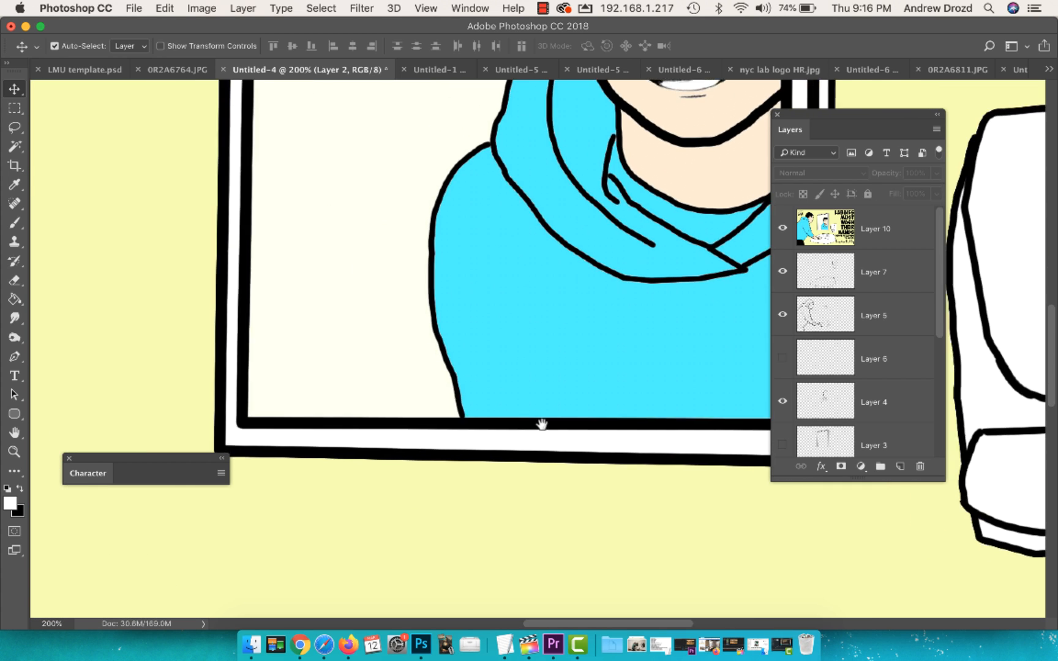
scroll(541, 425, "left", 10)
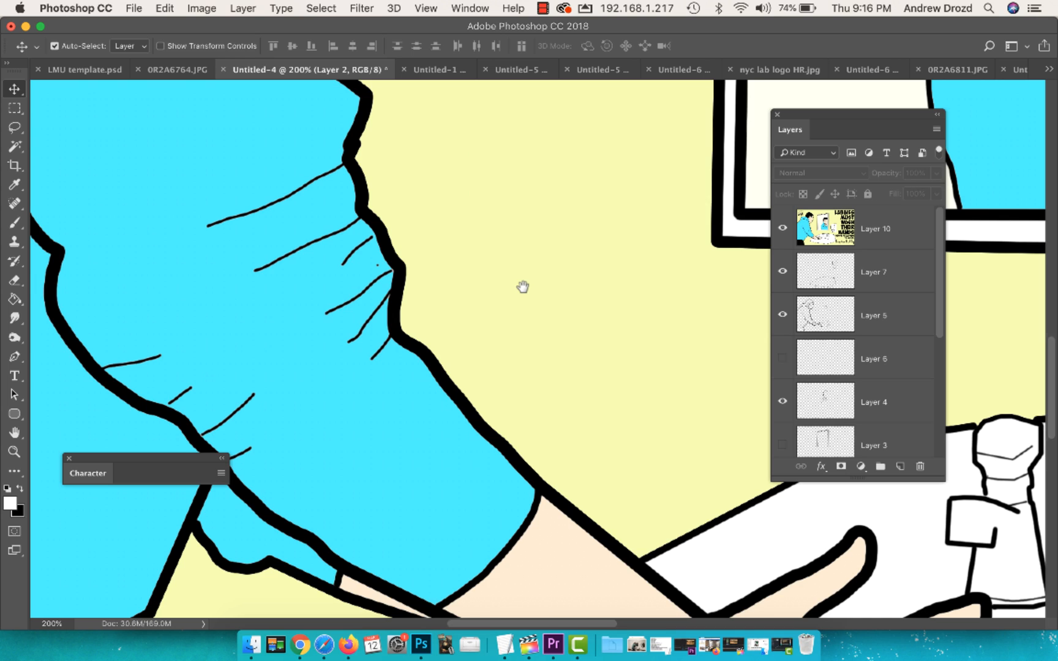
left_click_drag(522, 287, 565, 237)
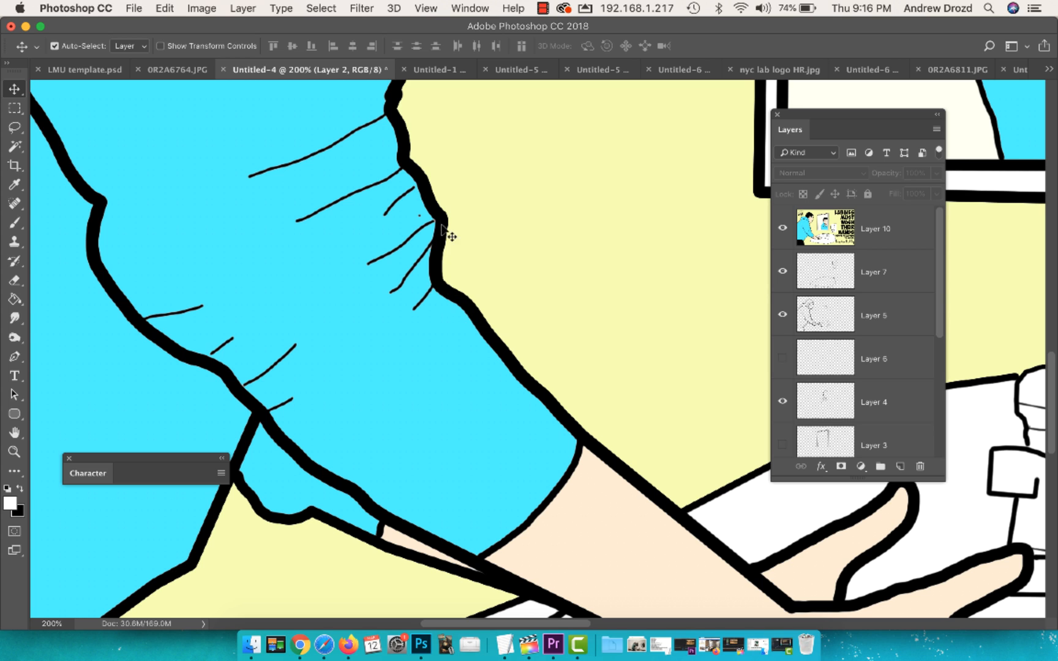
left_click_drag(600, 472, 451, 302)
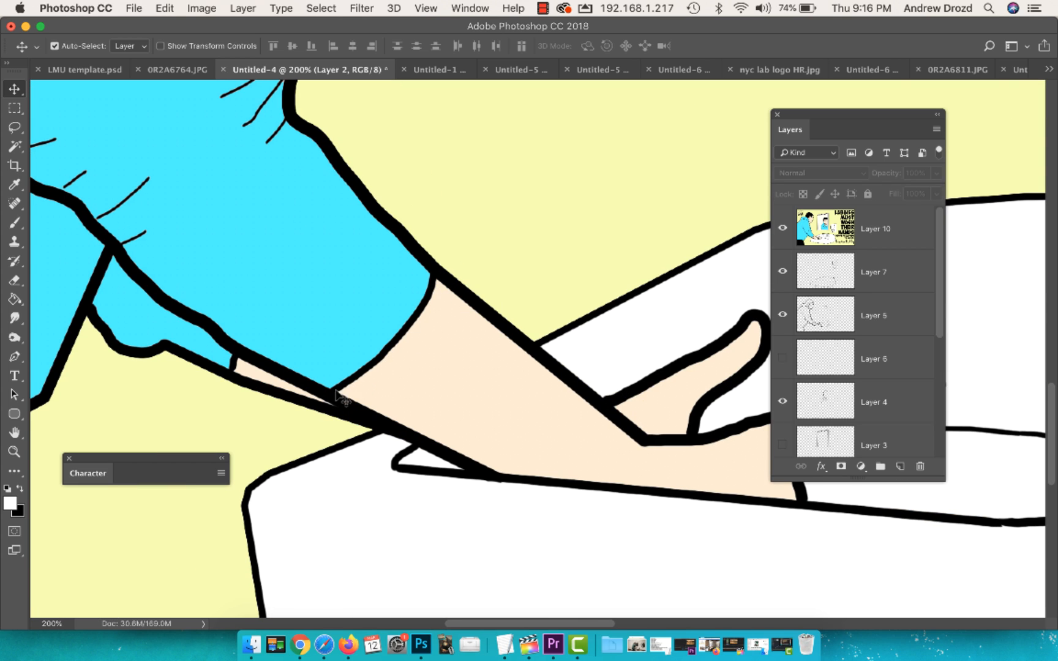
scroll(342, 184, "up", 5)
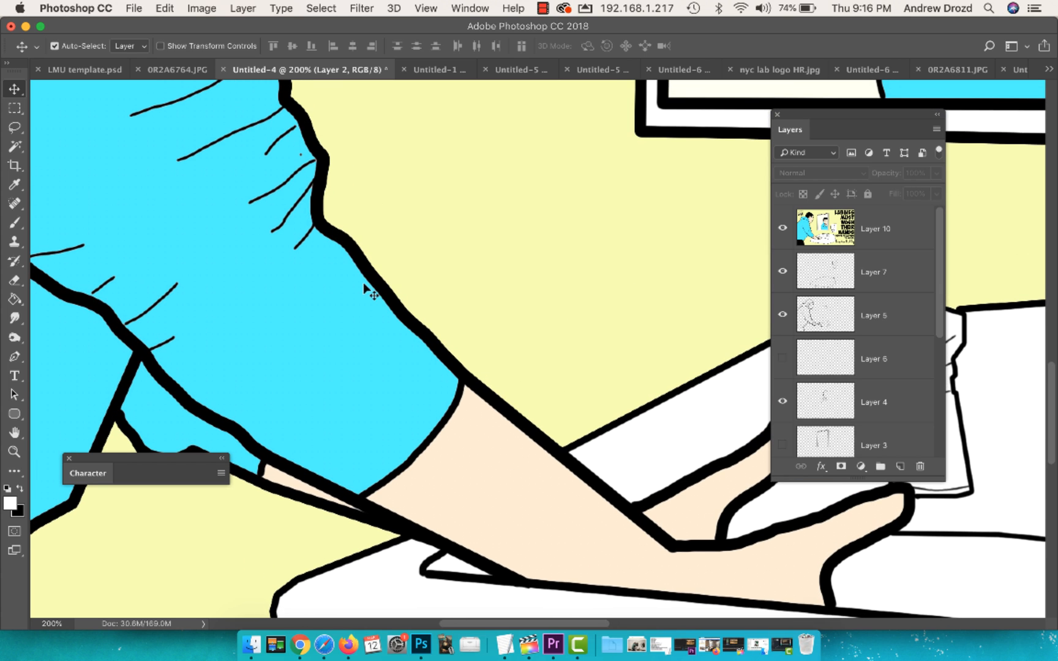
scroll(304, 183, "up", 5)
scroll(304, 183, "left", 2)
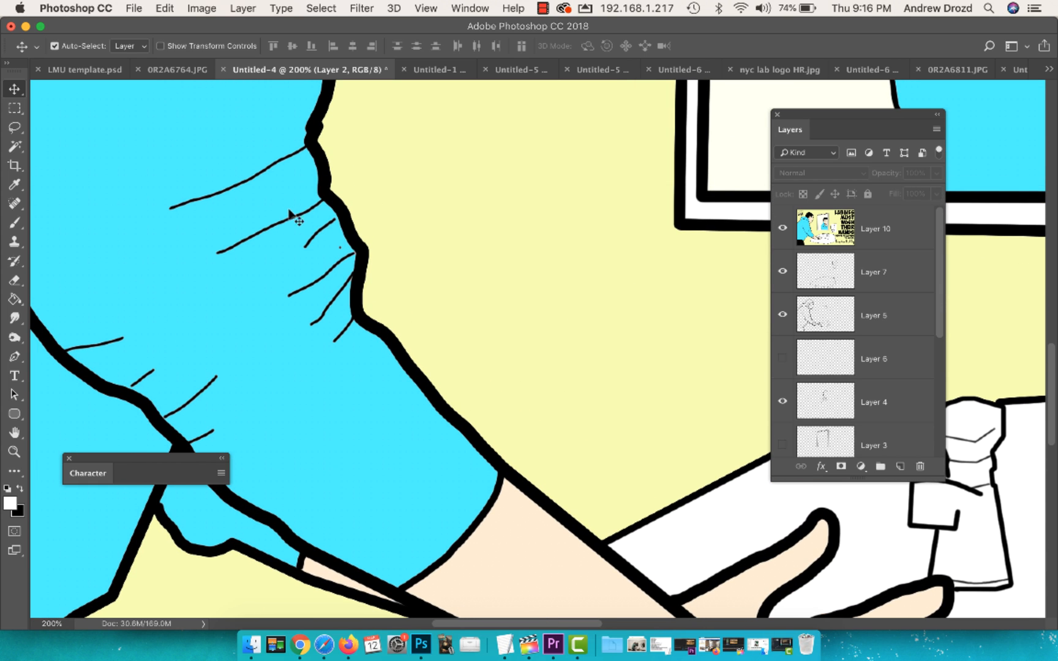
scroll(315, 233, "down", 3)
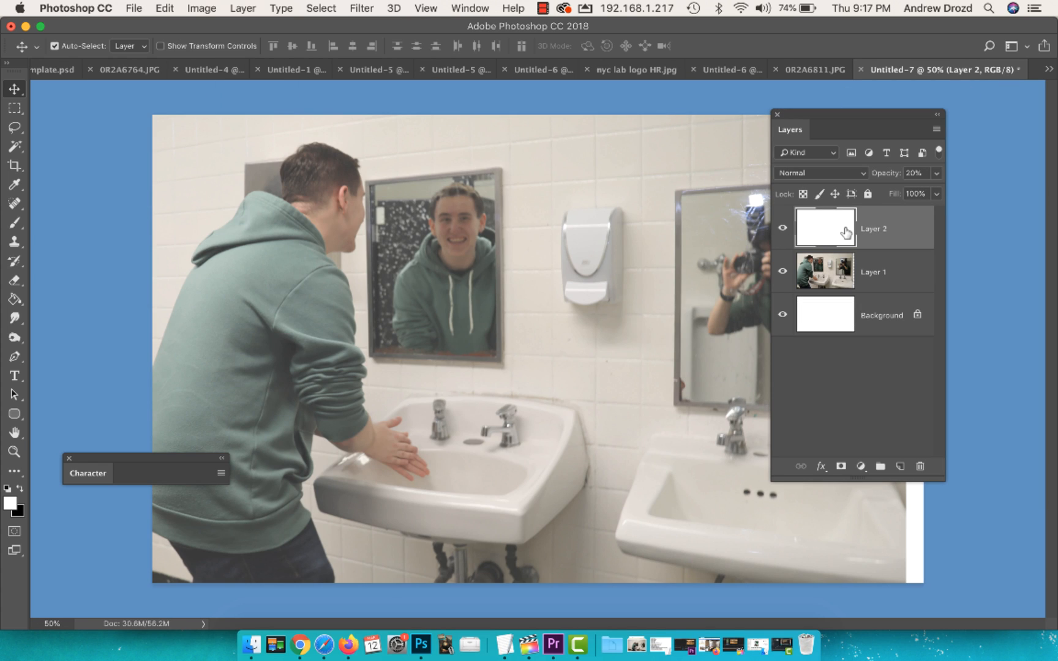
Set the white layer's opacity to 30% in Untitled-7 and add a new empty layer above it
key("3")
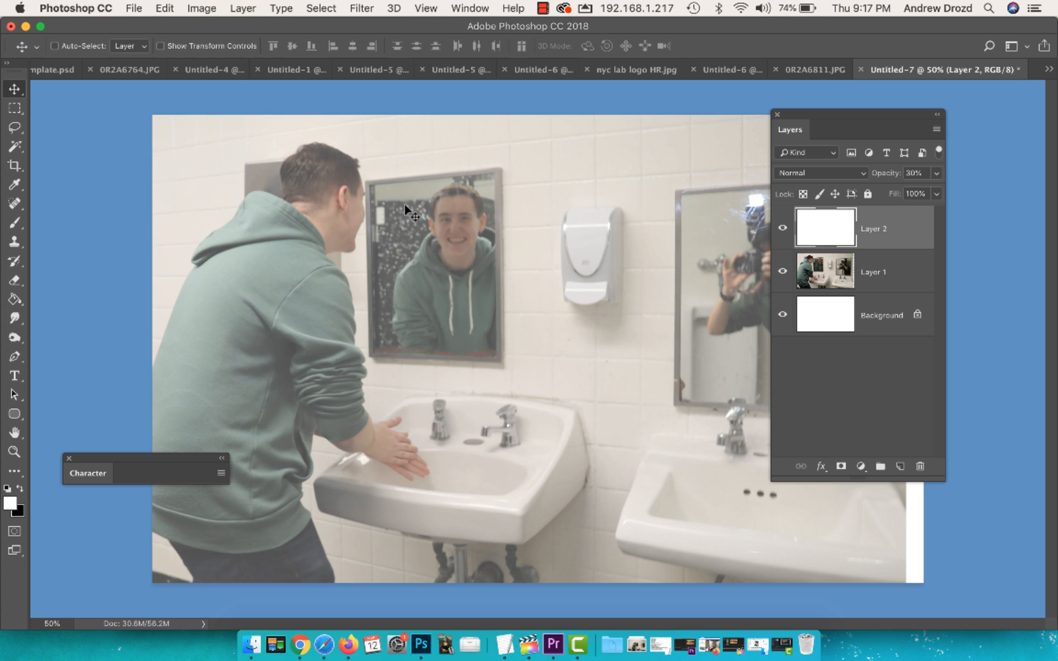
key("super+shift+n")
key("Return")
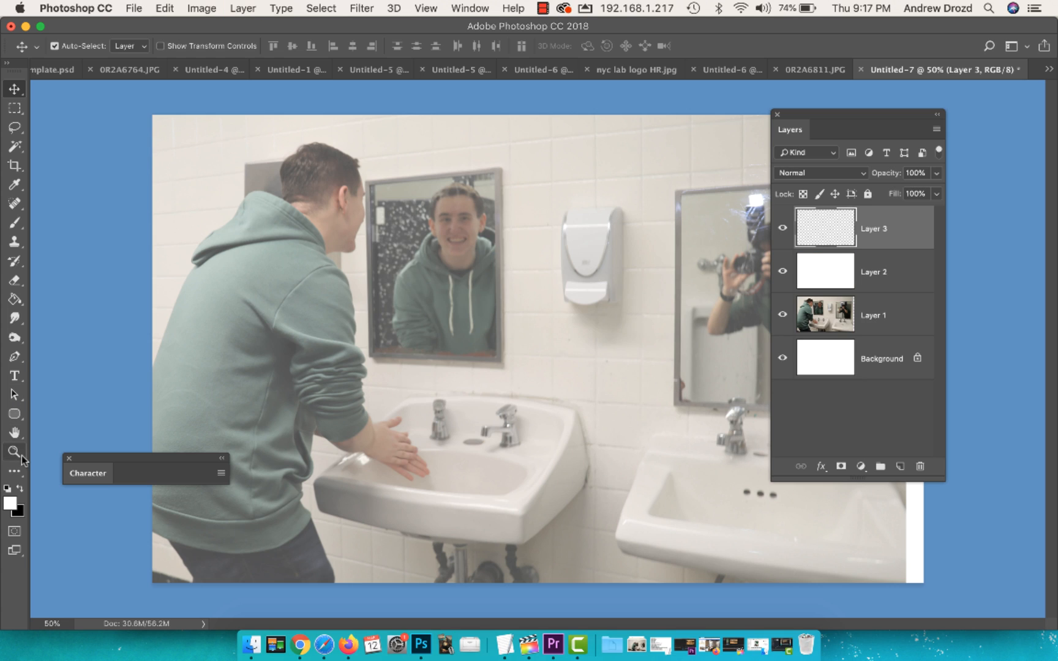
Make black the foreground color and set the Brush size to 15 px
left_click(20, 490)
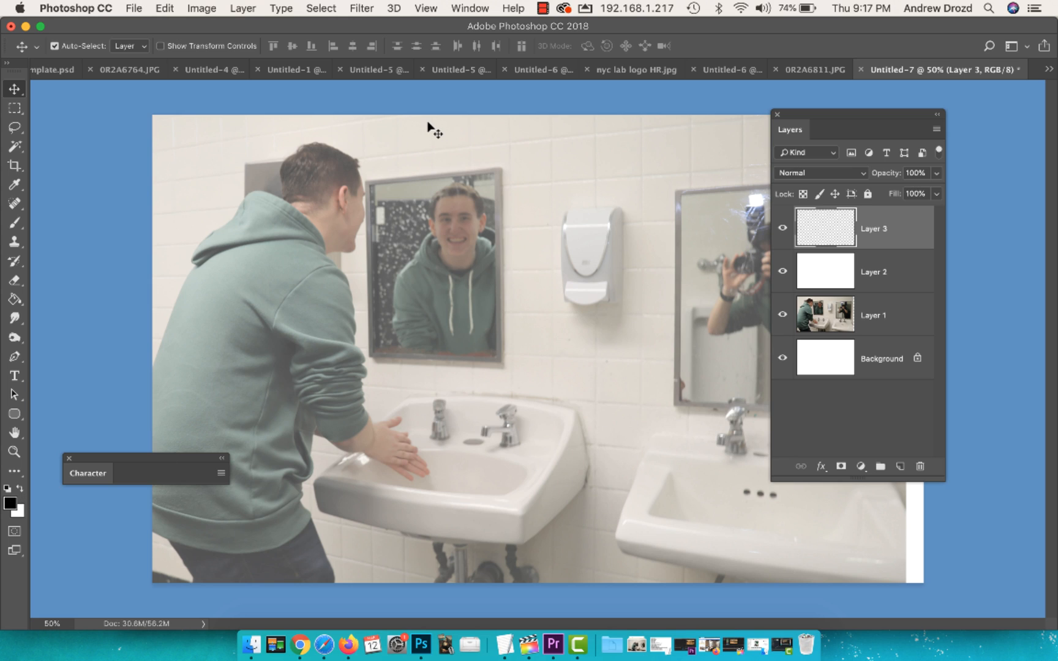
key("super+equal")
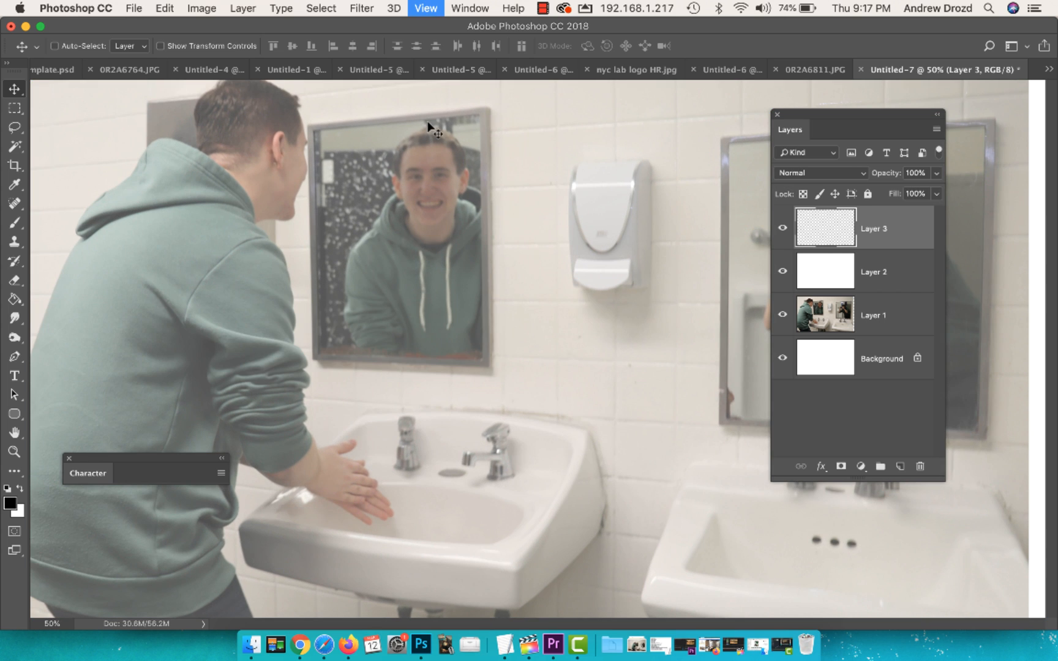
left_click_drag(288, 174, 550, 185)
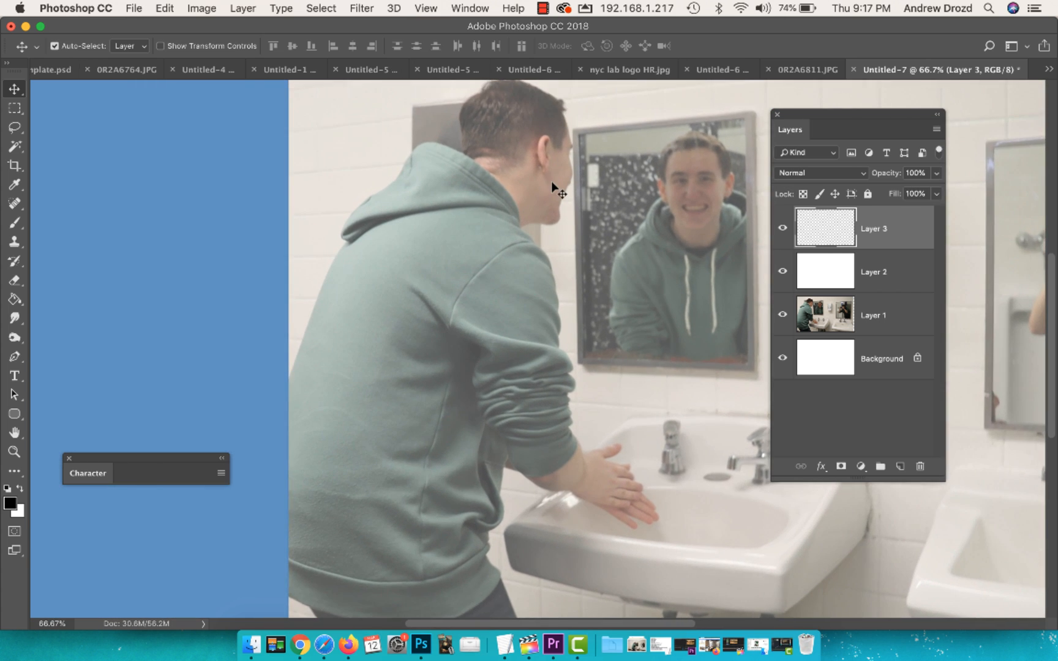
key("super+equal")
key("super+equal")
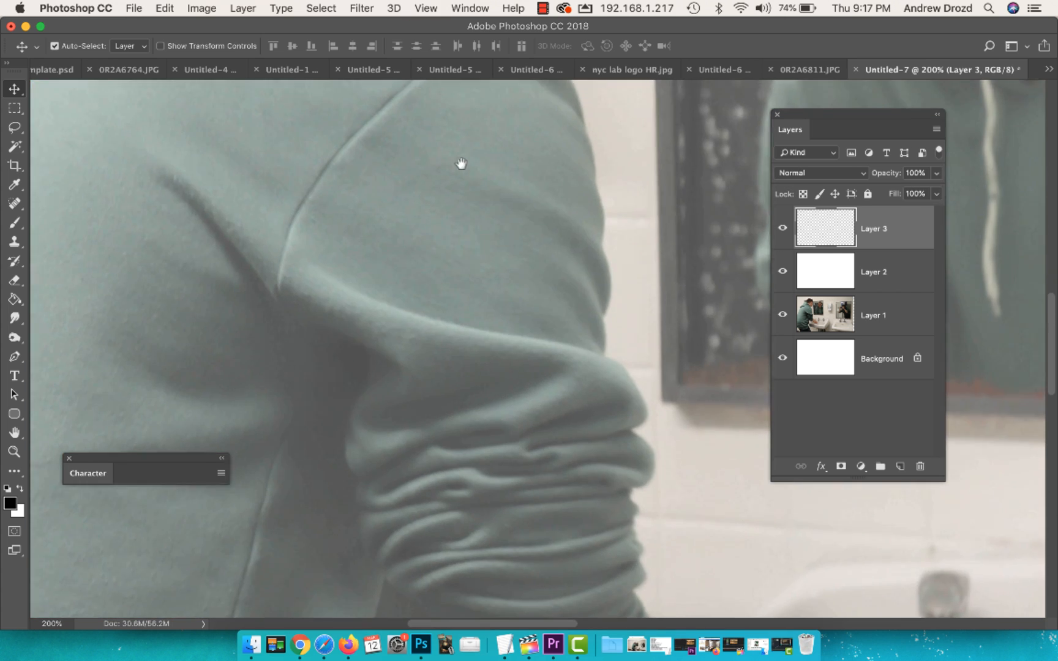
left_click_drag(460, 163, 640, 538)
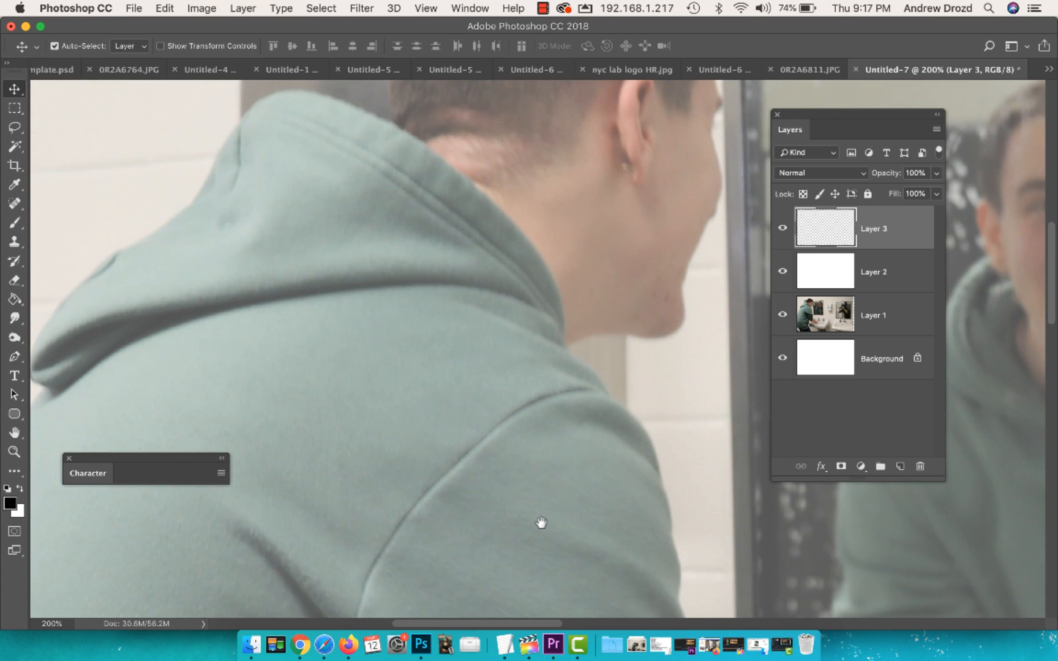
left_click_drag(543, 524, 604, 492)
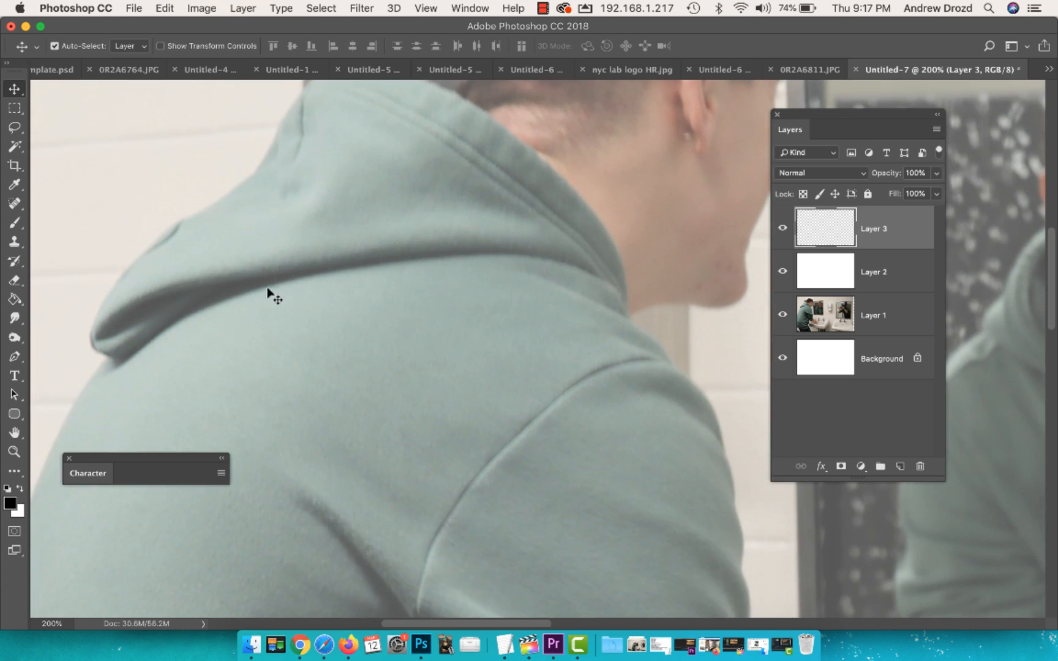
key("b")
right_click(310, 282)
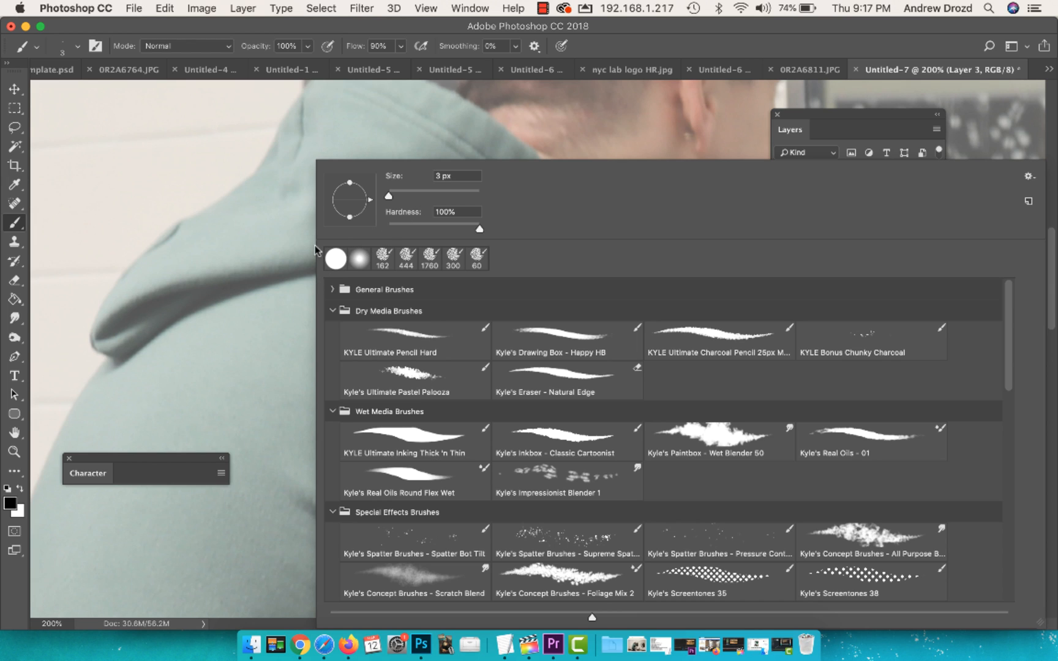
left_click(334, 312)
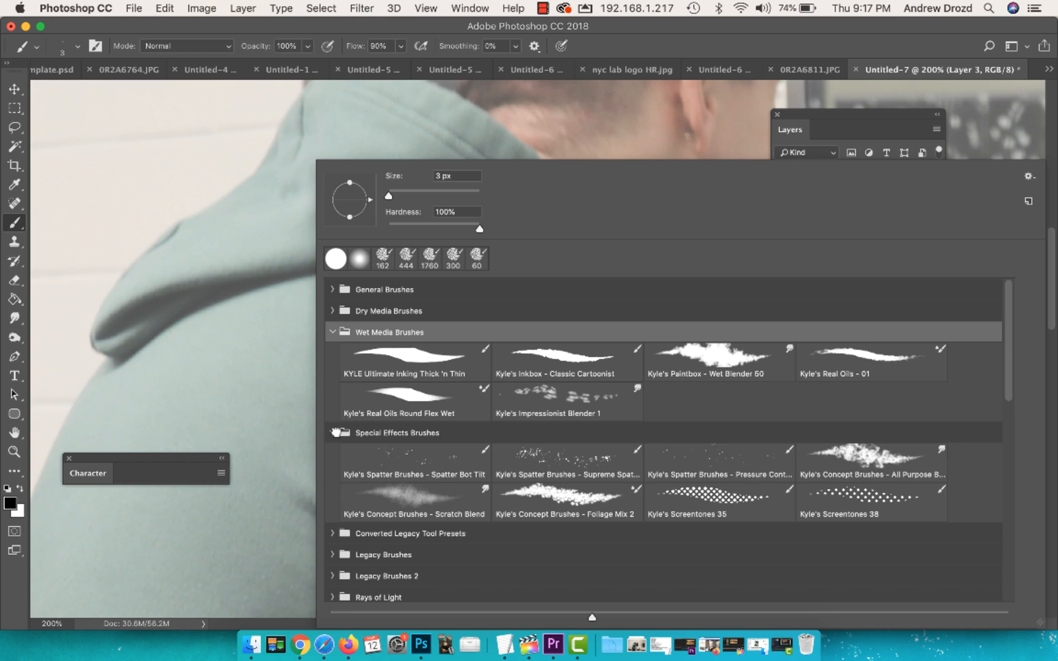
left_click(334, 433)
left_click(331, 334)
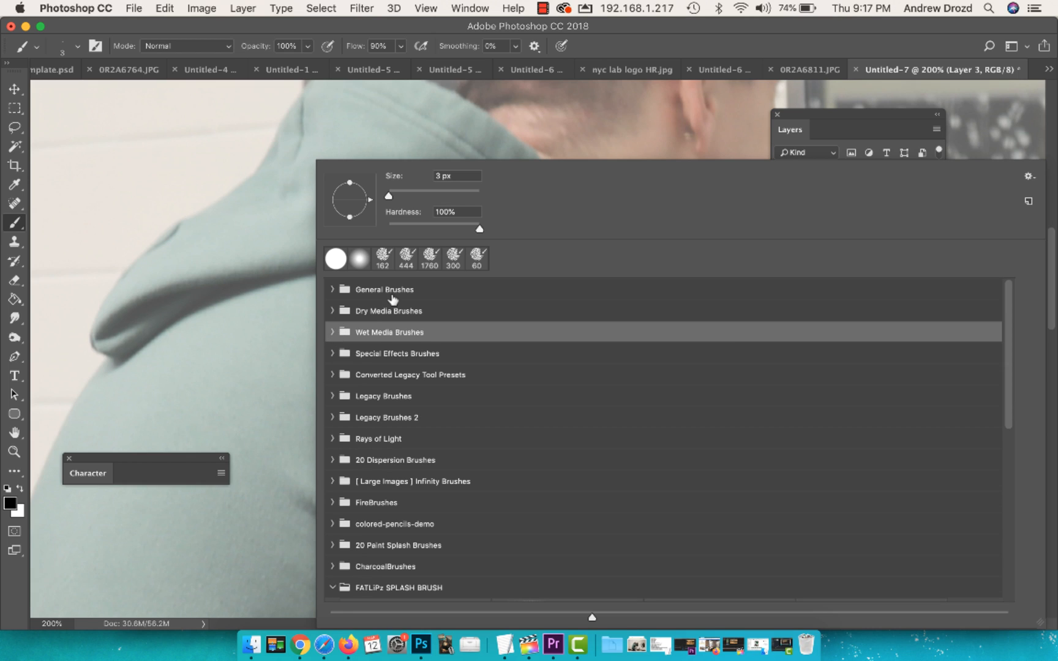
left_click_drag(388, 195, 391, 197)
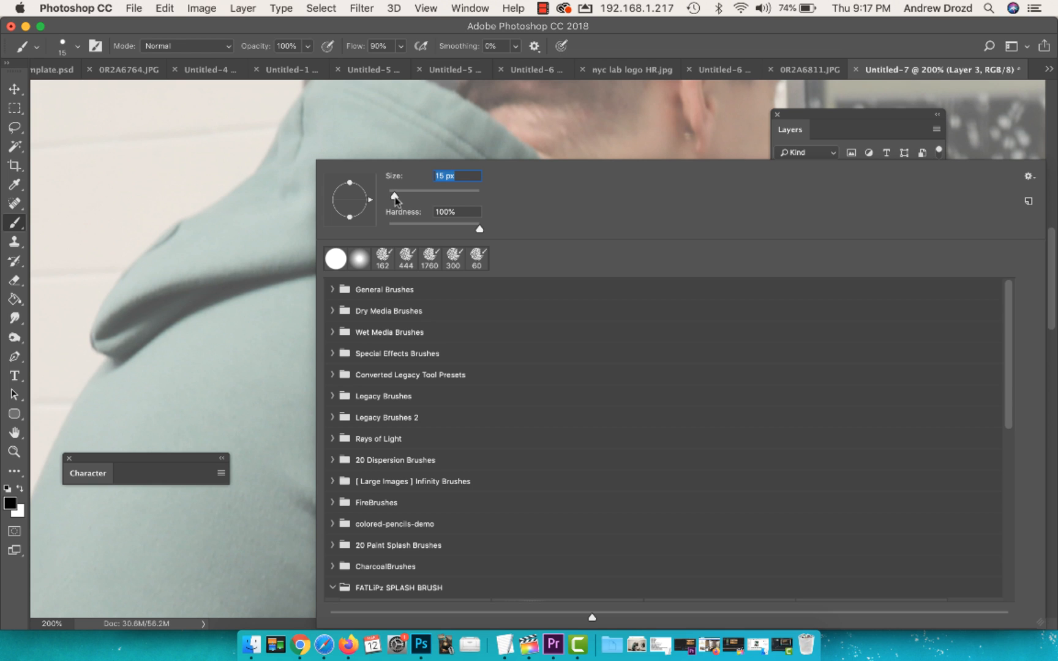
left_click(375, 35)
Trace the hood's outline in black from the neck over its peak and continue down the student's back
mouse_move(454, 183)
left_mouse_down()
mouse_move(442, 239)
mouse_move(404, 300)
left_mouse_up()
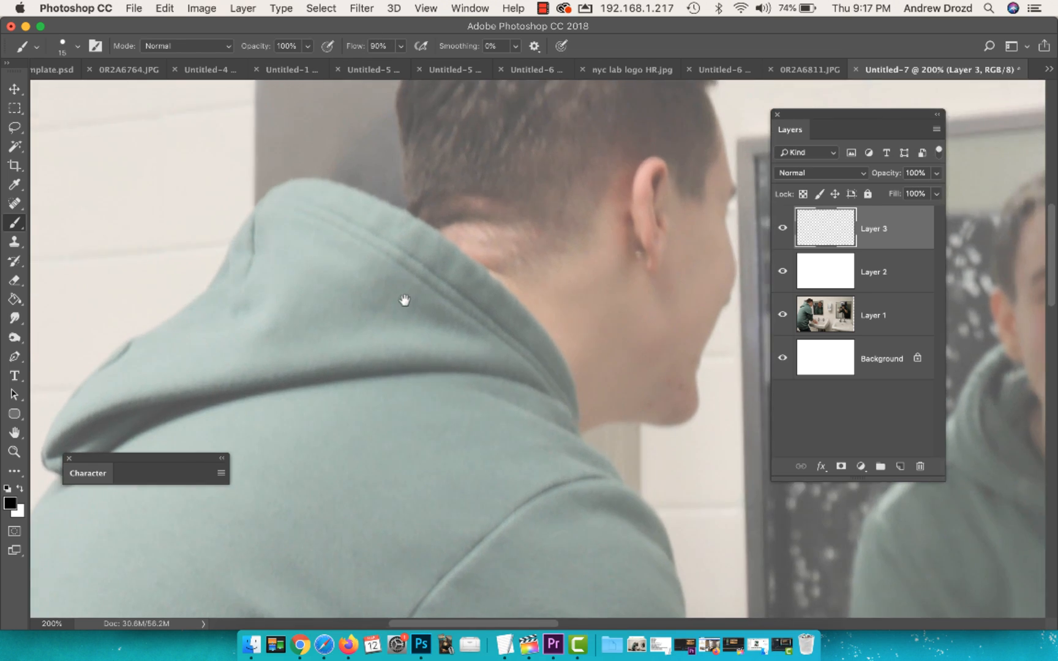
mouse_move(578, 437)
left_mouse_down()
mouse_move(559, 349)
mouse_move(524, 312)
mouse_move(468, 265)
mouse_move(329, 189)
mouse_move(290, 186)
mouse_move(250, 210)
mouse_move(134, 361)
left_mouse_up()
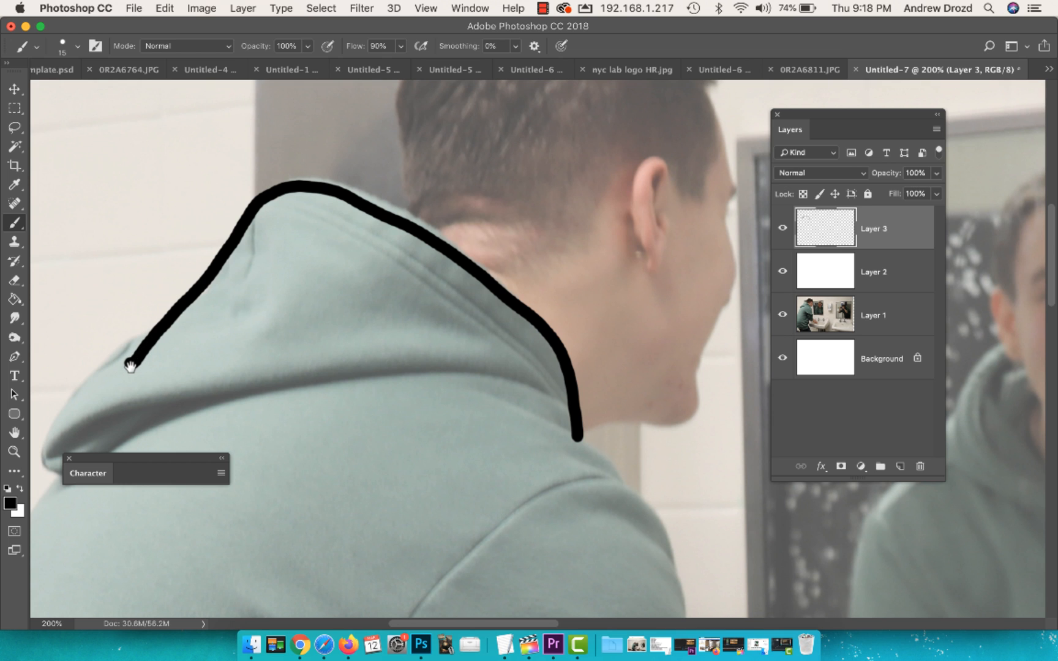
mouse_move(132, 365)
left_mouse_down()
mouse_move(224, 271)
mouse_move(501, 190)
mouse_move(462, 208)
mouse_move(429, 250)
mouse_move(438, 300)
left_mouse_up()
left_click_drag(453, 172, 459, 110)
mouse_move(458, 136)
left_mouse_down()
mouse_move(374, 270)
mouse_move(257, 525)
left_mouse_up()
Trace the head from the hood around the hair, down the face profile and under the chin to the neck
scroll(354, 408, "up", 5)
scroll(354, 409, "right", 8)
left_click_drag(518, 208, 209, 456)
left_click_drag(357, 271, 343, 194)
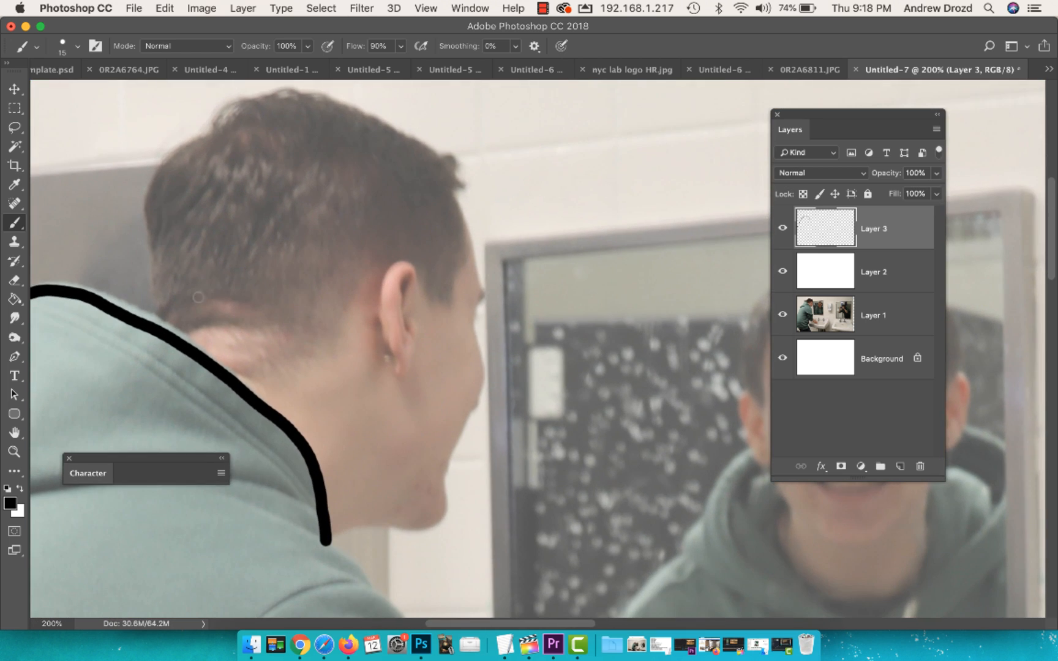
mouse_move(156, 327)
left_mouse_down()
mouse_move(145, 223)
mouse_move(171, 162)
mouse_move(217, 125)
mouse_move(293, 108)
mouse_move(370, 122)
mouse_move(473, 187)
mouse_move(461, 204)
mouse_move(482, 283)
mouse_move(484, 382)
mouse_move(451, 460)
mouse_move(444, 512)
mouse_move(429, 527)
mouse_move(388, 530)
mouse_move(326, 514)
left_mouse_up()
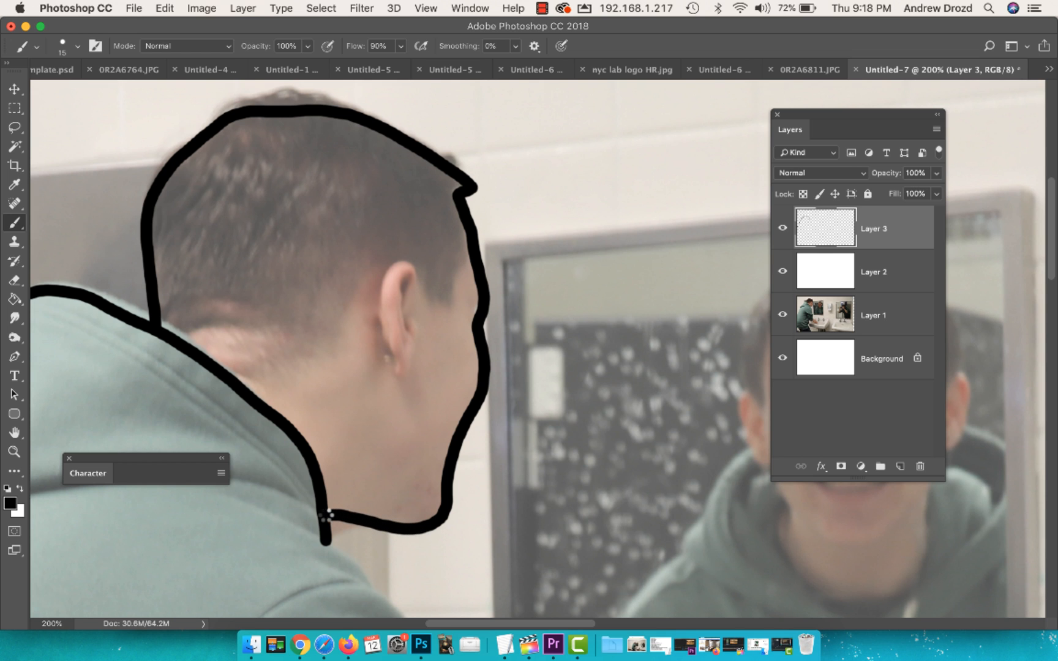
Trace the front of the shoulder and the sleeve's outer edge from the neck down to the cuff
left_click_drag(383, 432, 335, 197)
left_click_drag(341, 368, 279, 108)
key("super+minus")
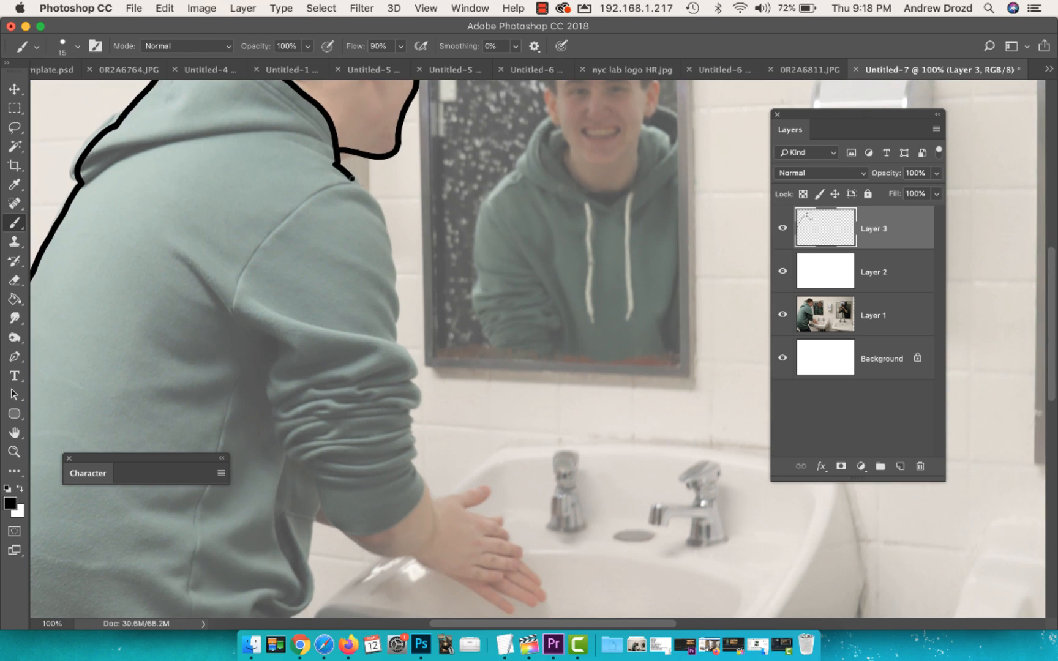
mouse_move(352, 179)
left_mouse_down()
mouse_move(389, 229)
mouse_move(393, 339)
mouse_move(410, 353)
mouse_move(422, 405)
mouse_move(409, 421)
mouse_move(412, 456)
mouse_move(435, 498)
left_mouse_up()
Trace the upper edge of the near hand from the cuff around the thumb and along the fingertips
key("super+equal")
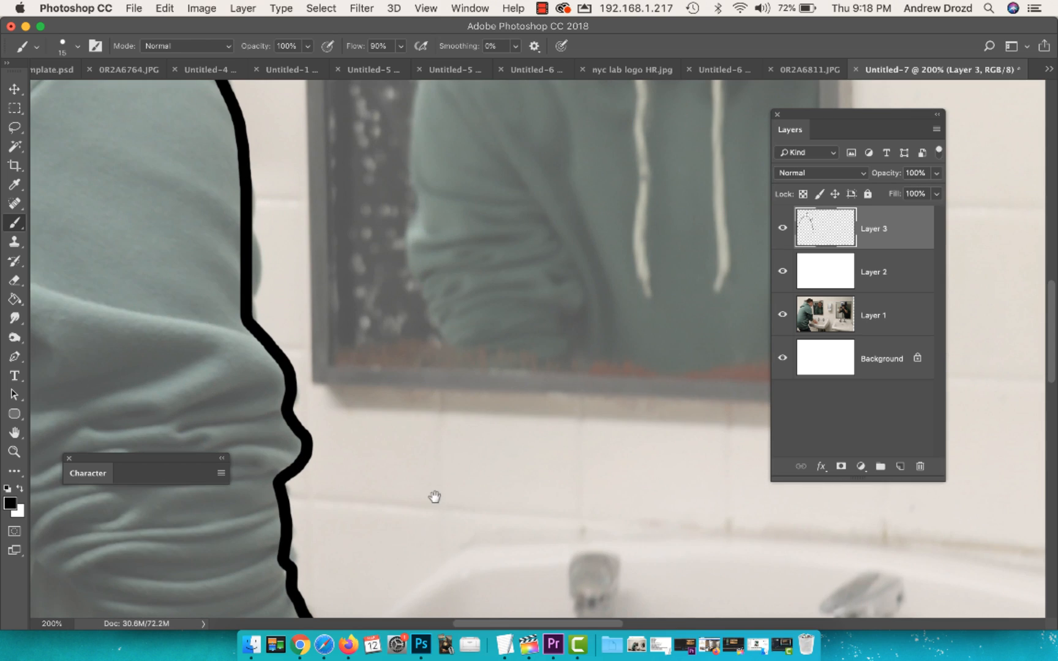
left_click_drag(429, 427, 404, 208)
mouse_move(423, 465)
left_mouse_down()
mouse_move(406, 339)
mouse_move(437, 251)
left_mouse_up()
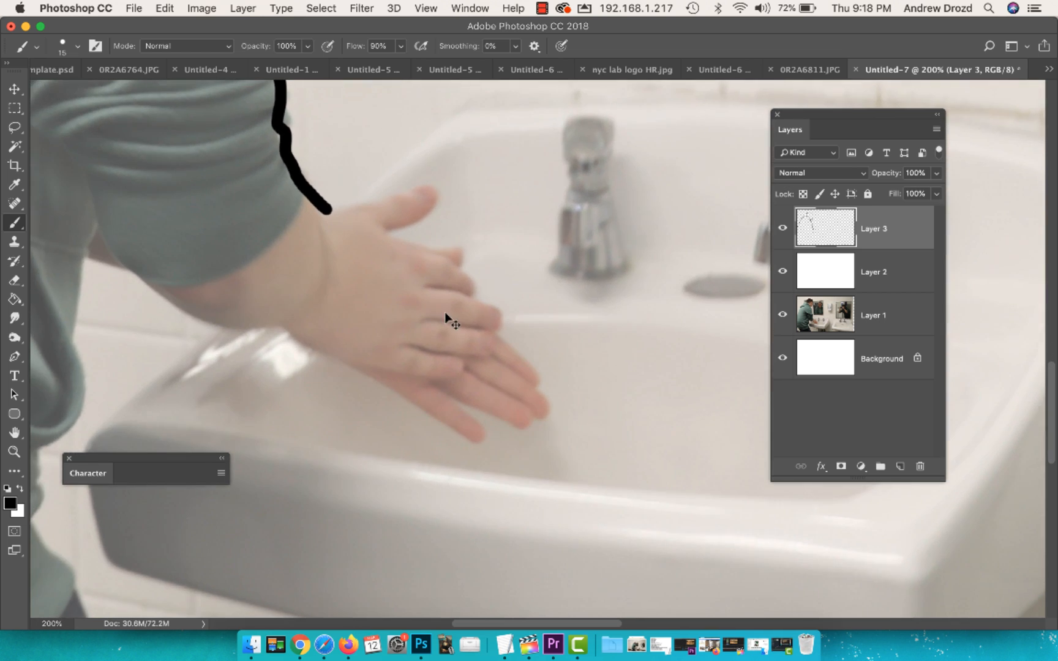
key("super+equal")
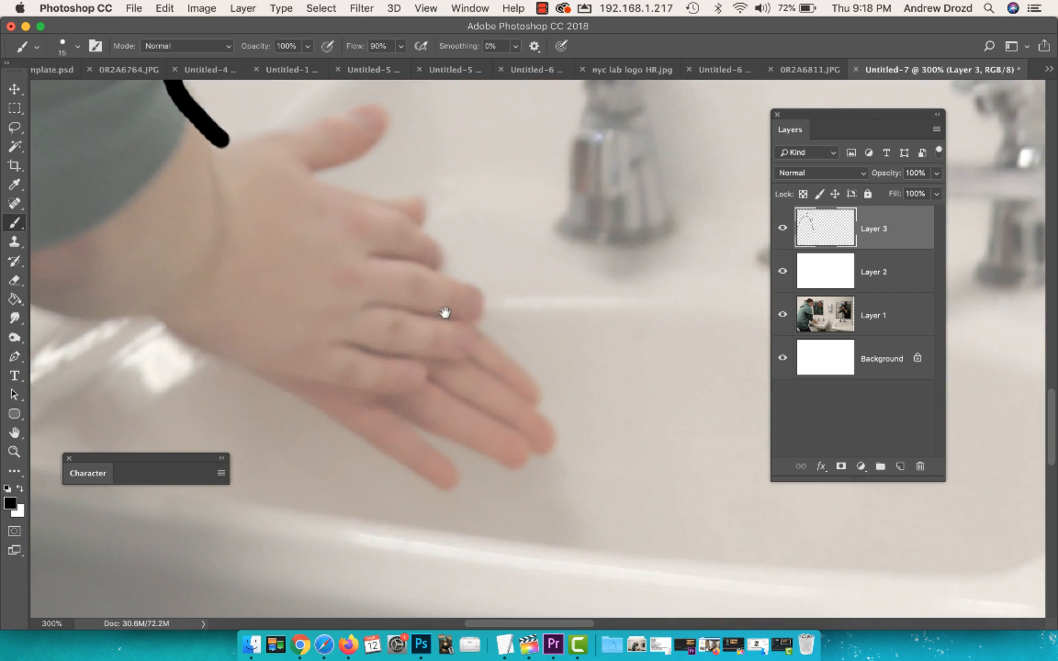
left_click_drag(445, 313, 532, 333)
key("super+equal")
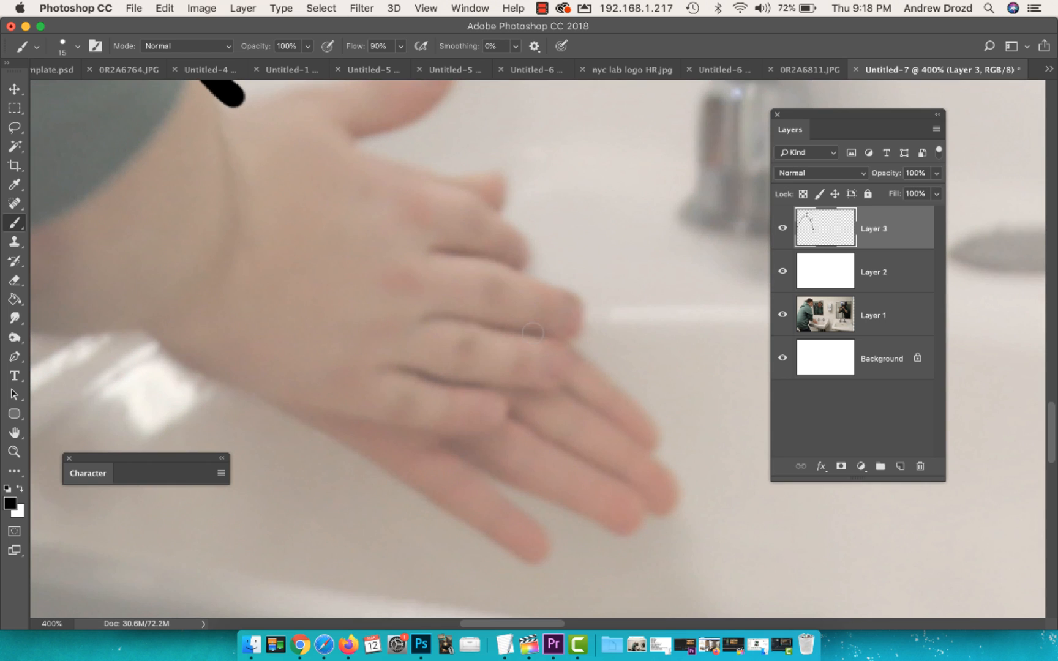
mouse_move(488, 224)
left_mouse_down()
mouse_move(548, 290)
mouse_move(519, 276)
mouse_move(580, 299)
left_mouse_up()
left_click_drag(862, 122, 917, 120)
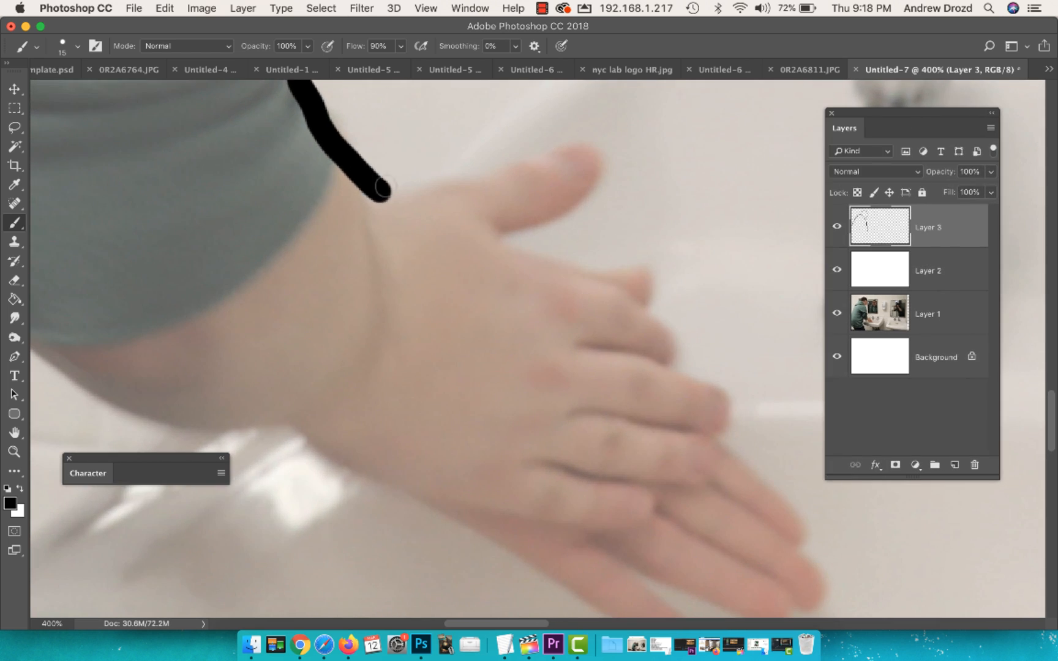
mouse_move(381, 191)
left_mouse_down()
mouse_move(580, 145)
mouse_move(606, 176)
mouse_move(546, 220)
mouse_move(493, 236)
mouse_move(670, 307)
mouse_move(684, 368)
mouse_move(715, 379)
mouse_move(735, 421)
mouse_move(724, 437)
mouse_move(728, 470)
mouse_move(654, 490)
left_mouse_up()
Trace the underside of the near hand and wrist from the lowest finger back to the sleeve cuff
scroll(649, 483, "down", 5)
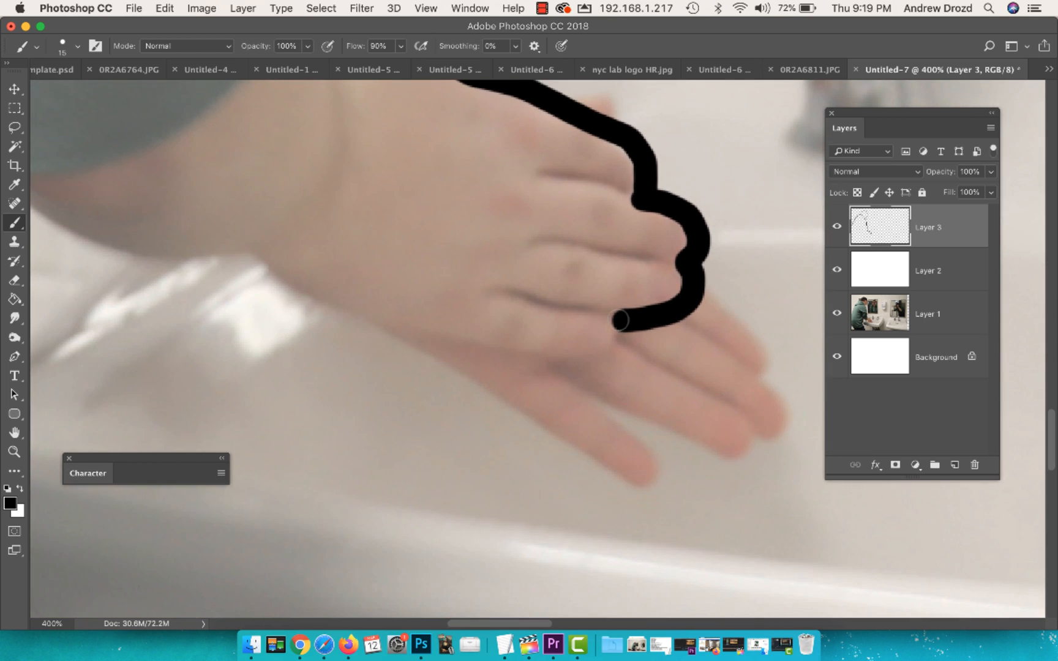
mouse_move(620, 320)
left_mouse_down()
mouse_move(588, 362)
mouse_move(536, 359)
mouse_move(363, 316)
mouse_move(219, 260)
mouse_move(370, 253)
mouse_move(453, 280)
mouse_move(447, 301)
mouse_move(355, 275)
mouse_move(264, 219)
left_mouse_up()
scroll(259, 184, "up", 3)
scroll(260, 184, "left", 2)
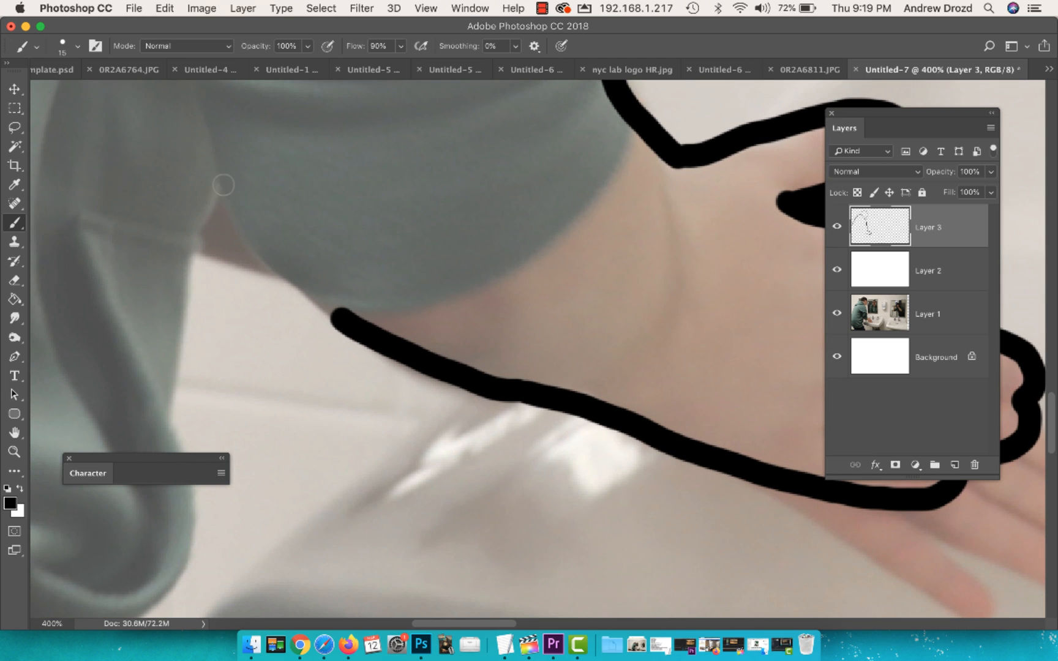
Trace the underside of the sleeve from the cuff up toward the armpit, and the hoodie's front edge down to its waistband
mouse_move(223, 185)
left_mouse_down()
mouse_move(232, 214)
mouse_move(348, 333)
left_mouse_up()
left_click_drag(377, 118, 559, 411)
mouse_move(406, 468)
left_mouse_down()
mouse_move(375, 391)
mouse_move(337, 340)
mouse_move(254, 280)
left_mouse_up()
key("super+1")
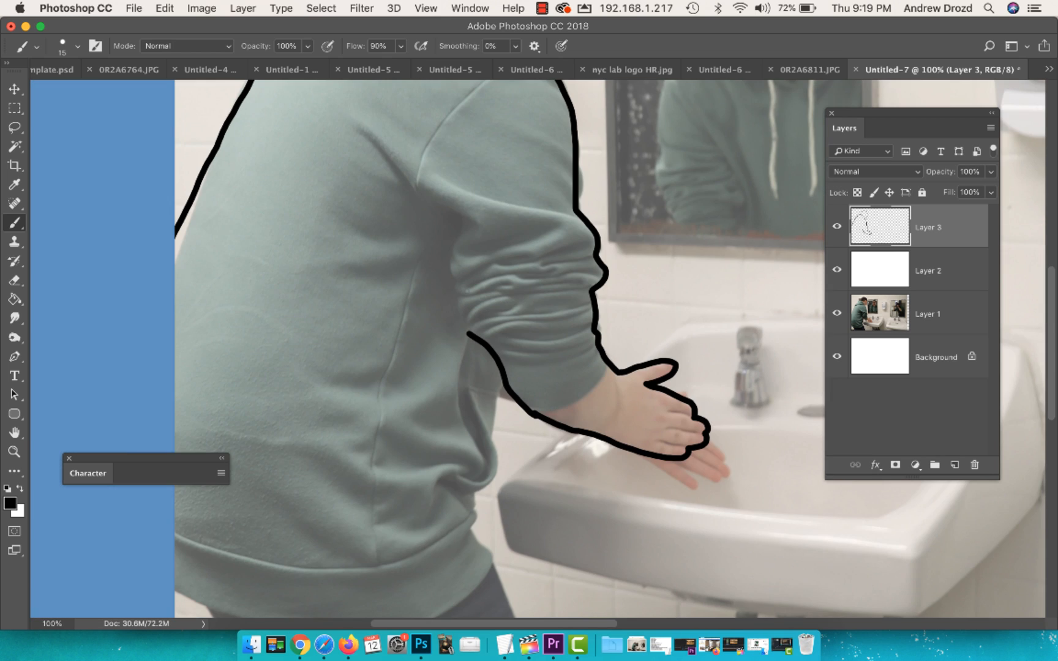
mouse_move(501, 390)
left_mouse_down()
mouse_move(499, 470)
mouse_move(477, 506)
mouse_move(491, 579)
left_mouse_up()
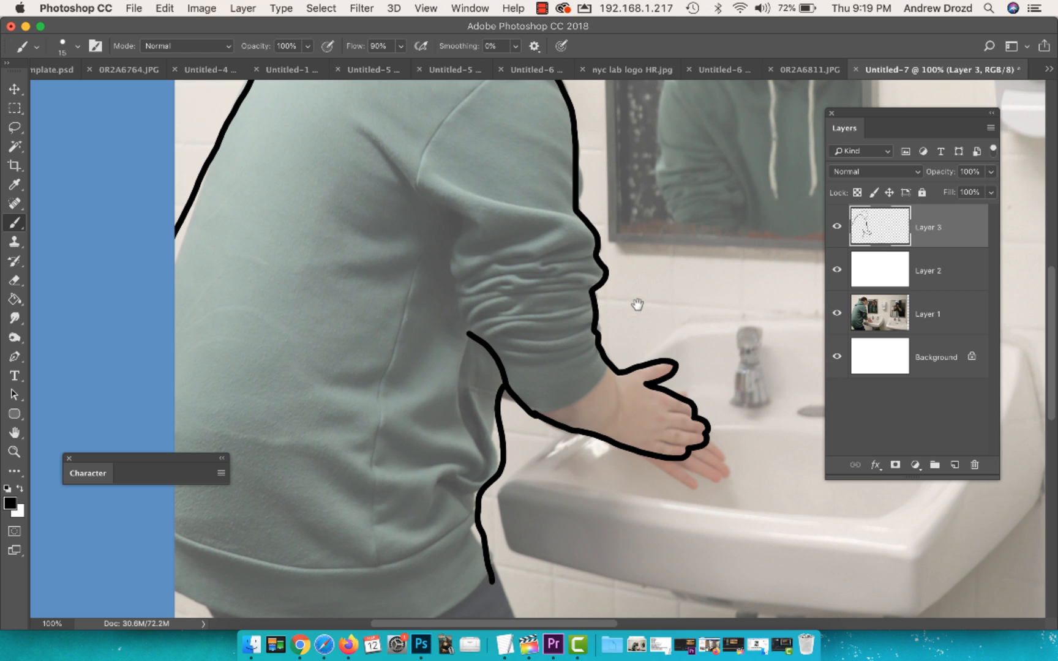
Reduce the brush size to 7 px and trace the sleeve cuff's edge across the wrist
mouse_move(637, 304)
left_mouse_down()
mouse_move(508, 425)
mouse_move(516, 246)
mouse_move(477, 190)
left_mouse_up()
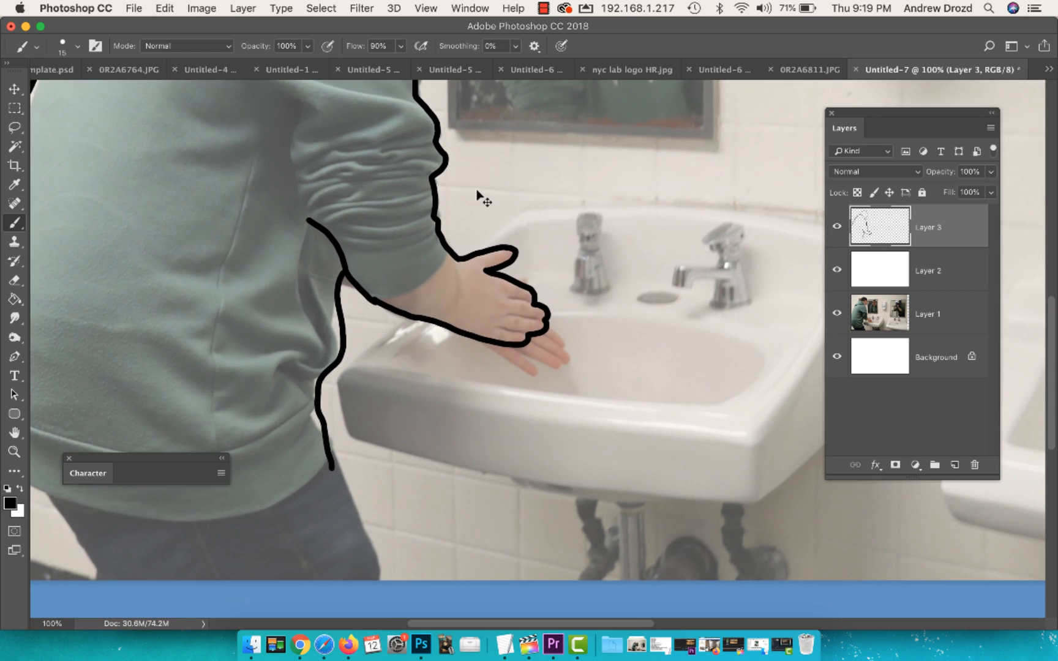
key("super+plus")
key("super+plus")
key("super+plus")
left_click_drag(339, 185, 637, 437)
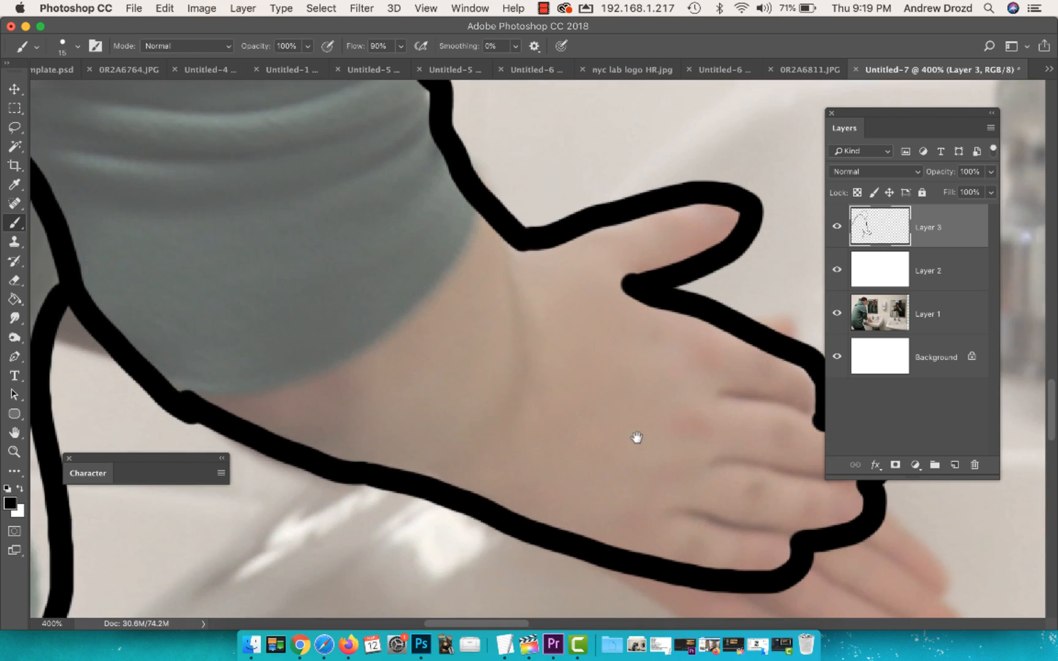
right_click(422, 215)
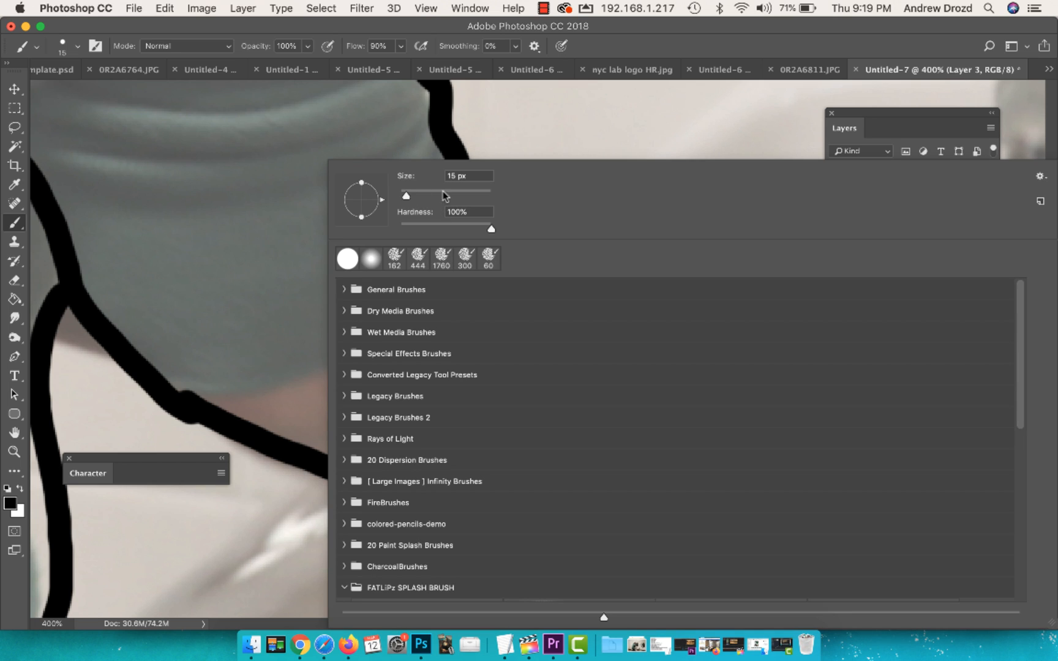
left_click_drag(406, 197, 403, 198)
left_click(571, 30)
mouse_move(472, 211)
left_mouse_down()
mouse_move(419, 303)
mouse_move(387, 322)
mouse_move(296, 364)
mouse_move(164, 387)
left_mouse_up()
Preview the whole outline drawing with Layer 2 at 100% opacity, and return the layer to 30%
key("super+minus")
key("super+minus")
key("super+minus")
key("super+minus")
key("super+minus")
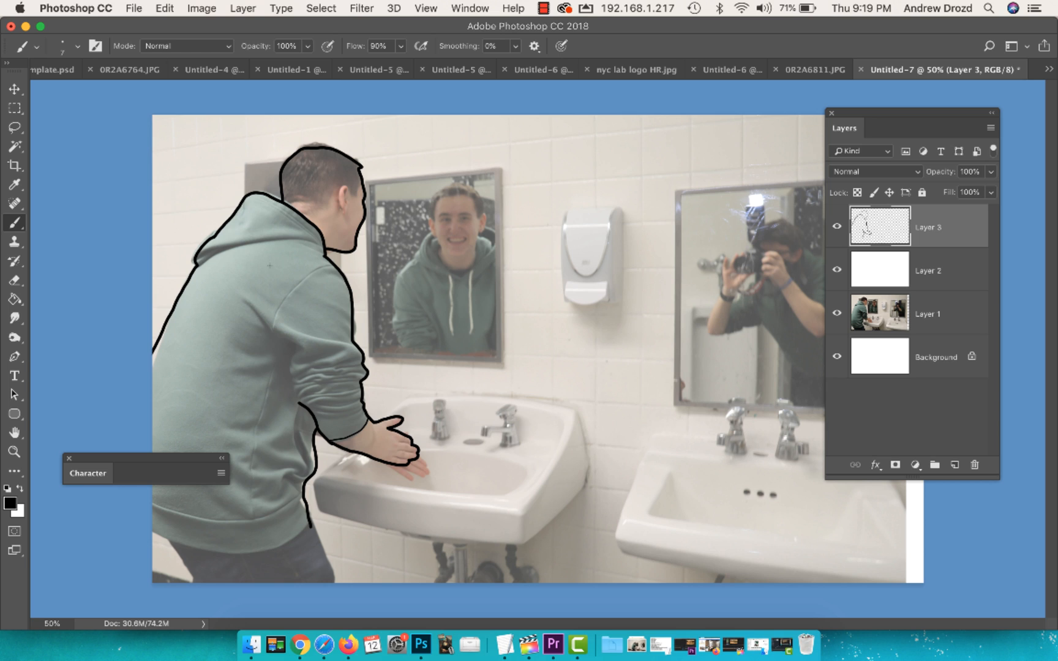
left_click(882, 276)
left_click_drag(922, 129, 610, 158)
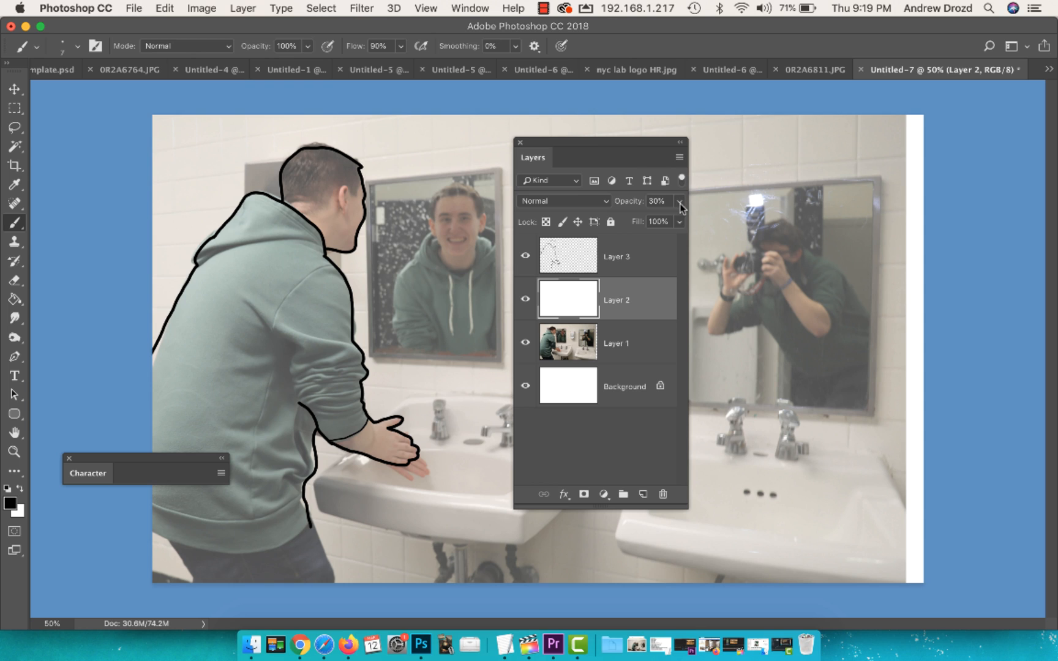
key("v")
key("0")
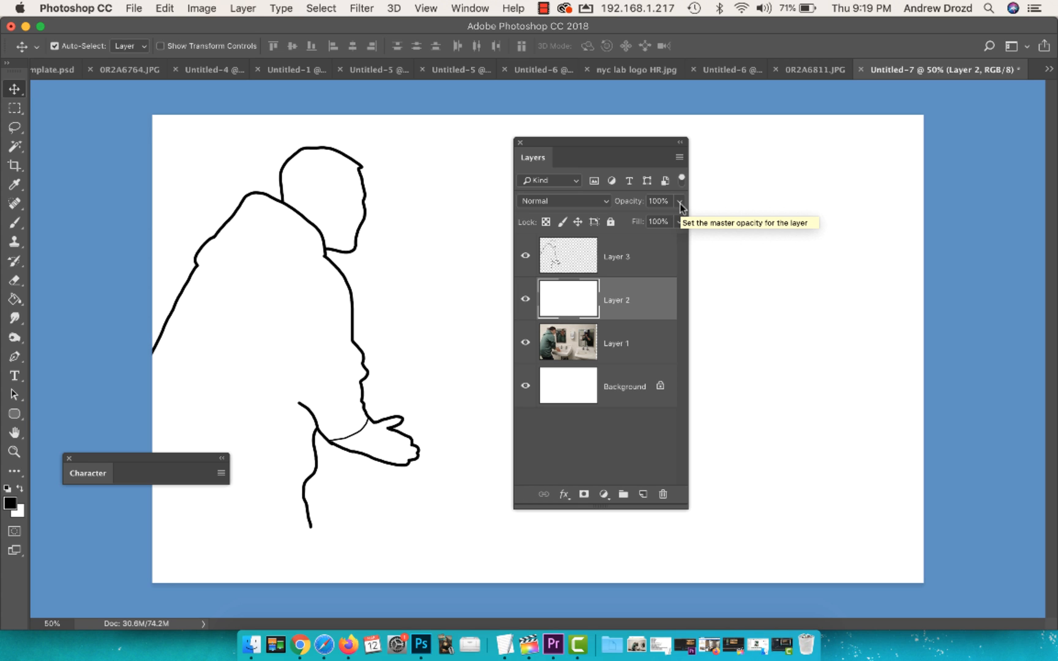
key("3")
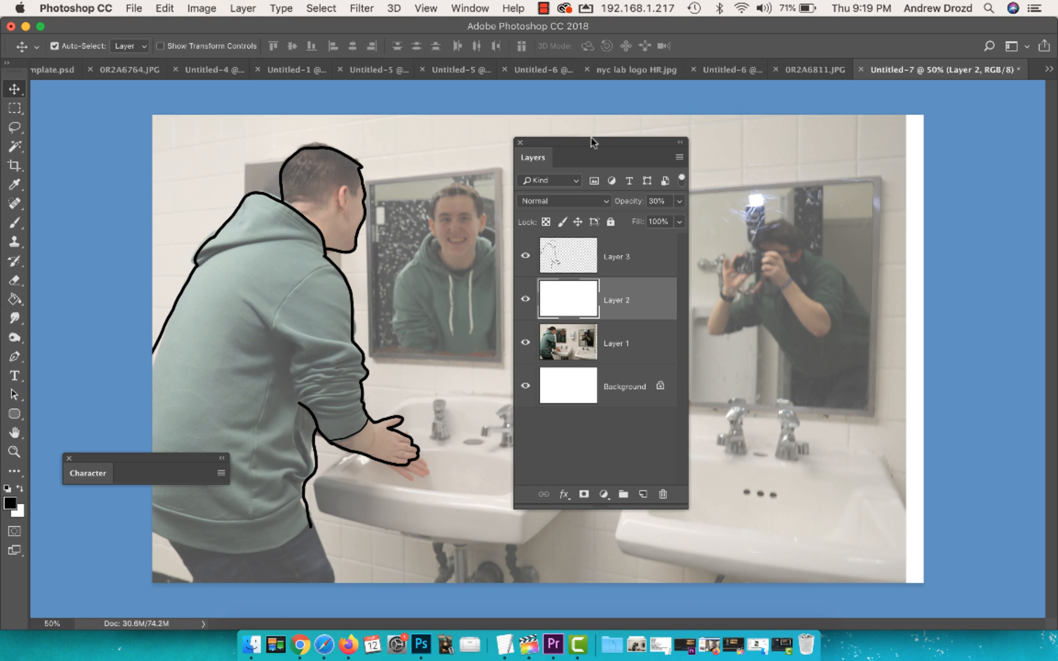
Set the brush size to 12 px for outlining the mirror on the wall
left_click_drag(589, 154, 685, 150)
key("super+semicolon")
key("super+plus")
key("super+plus")
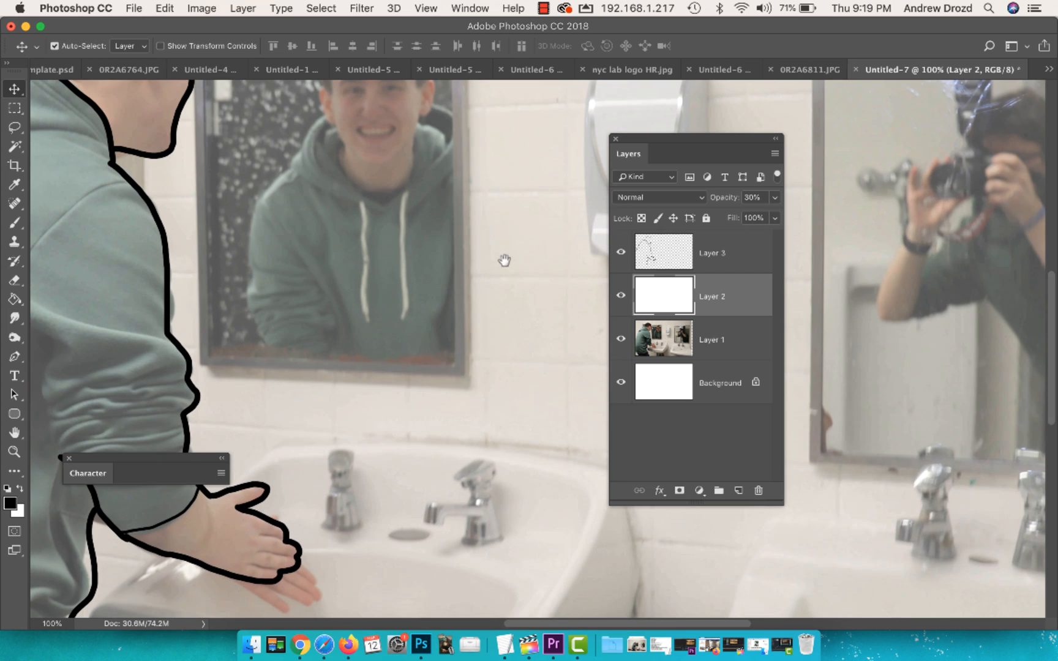
left_click_drag(504, 261, 603, 367)
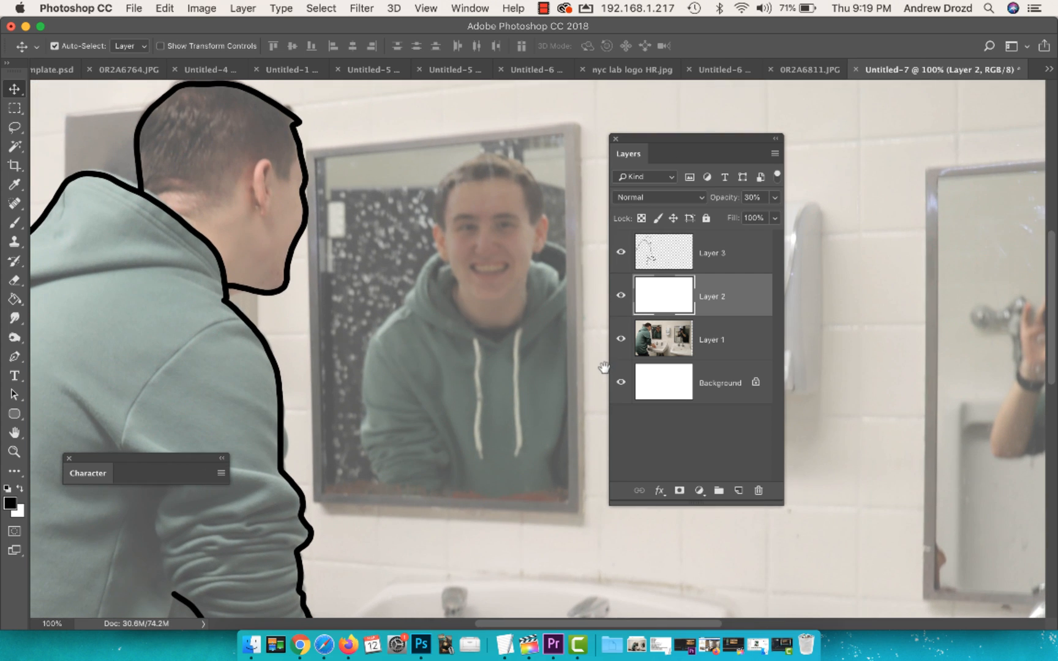
key("b")
right_click(325, 167)
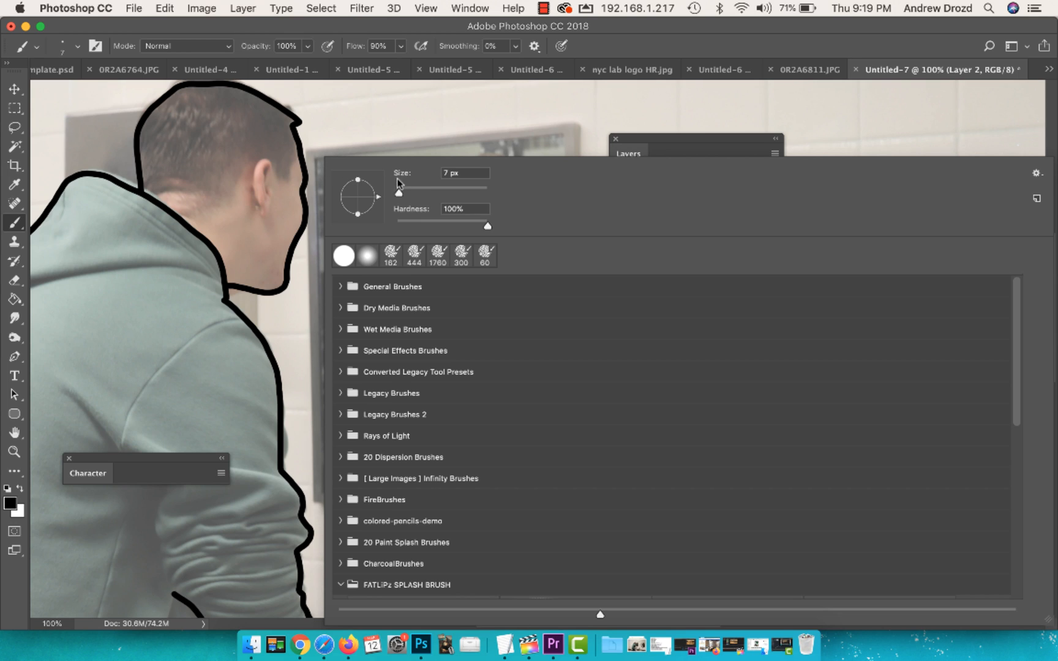
left_click(398, 192)
left_click_drag(398, 191, 400, 193)
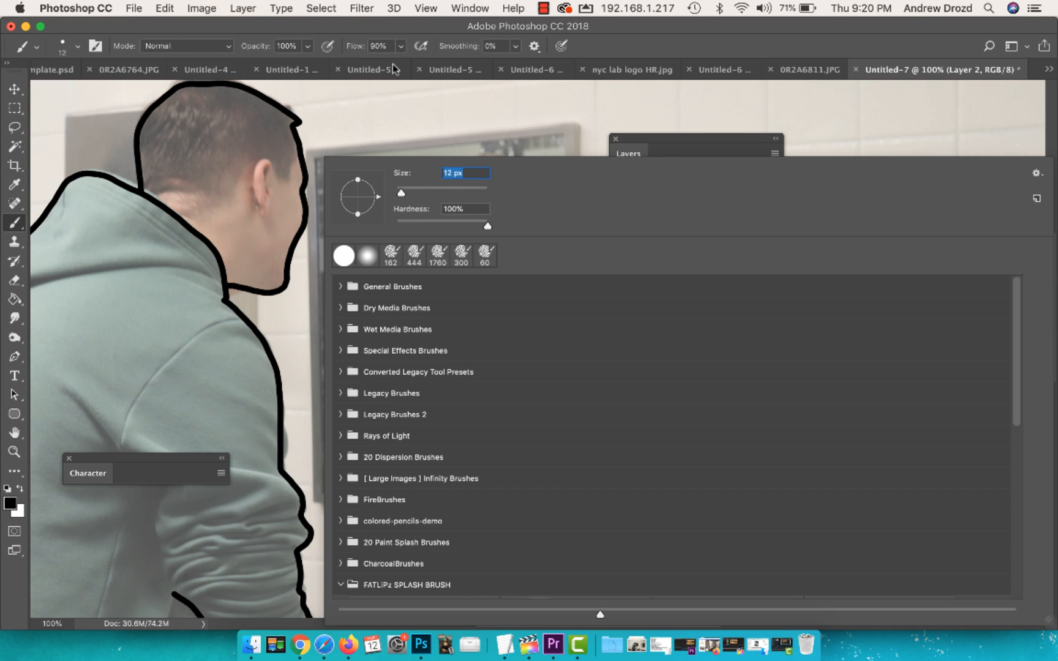
left_click(406, 25)
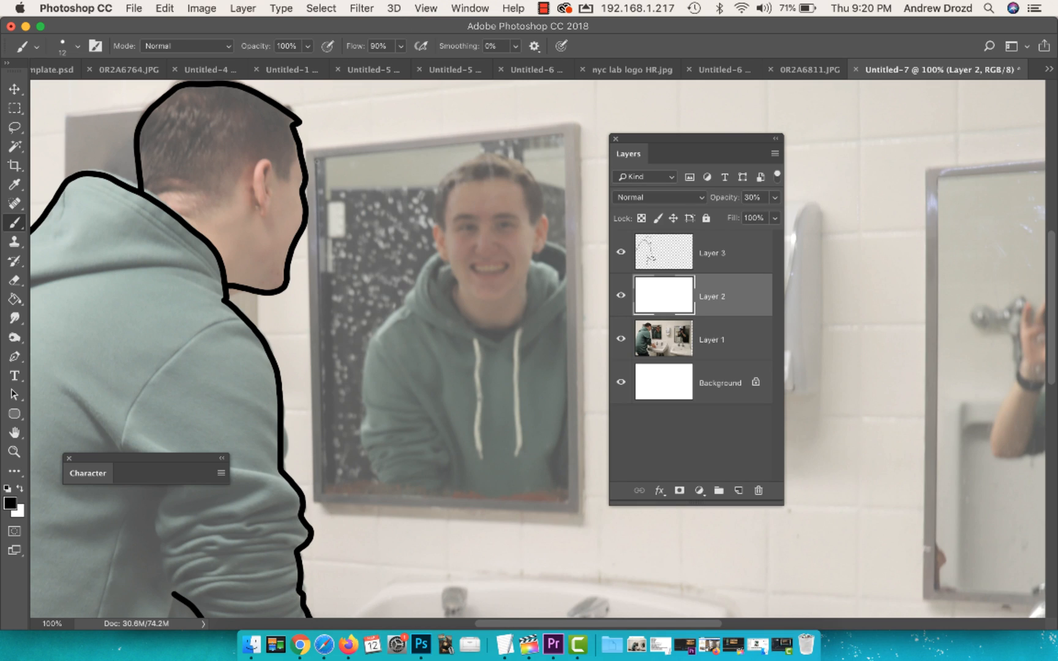
Try to outline the mirror freehand, undoing the stroke on Layer 2 and redrawing it on Layer 3
mouse_move(319, 161)
left_mouse_down()
mouse_move(552, 136)
mouse_move(578, 263)
mouse_move(577, 508)
mouse_move(319, 494)
mouse_move(309, 331)
mouse_move(317, 158)
left_mouse_up()
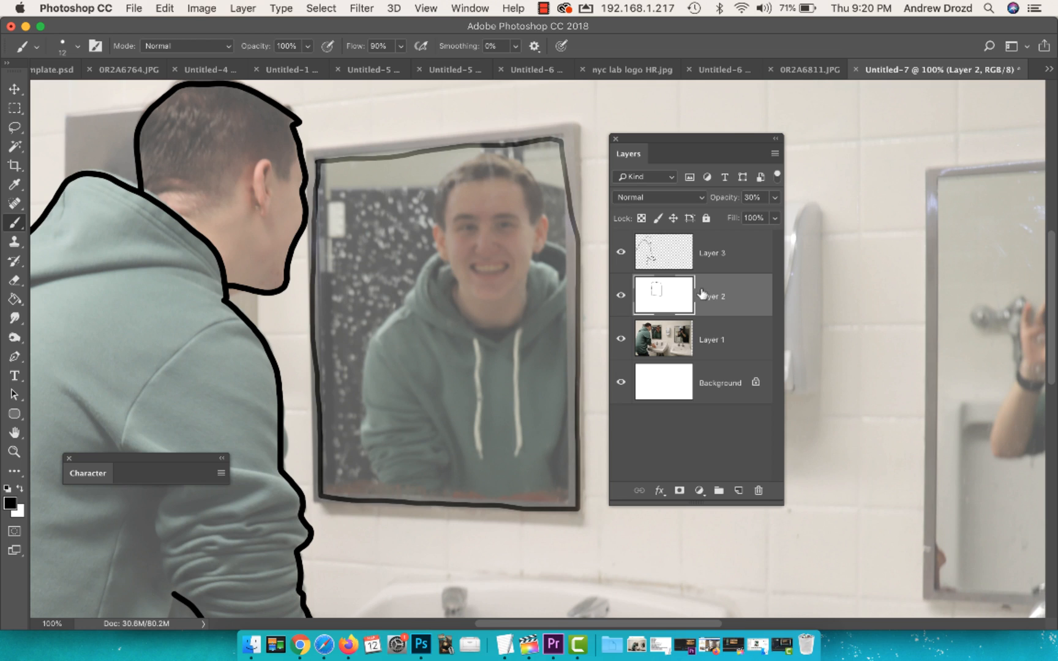
key("super+z")
left_click(744, 256)
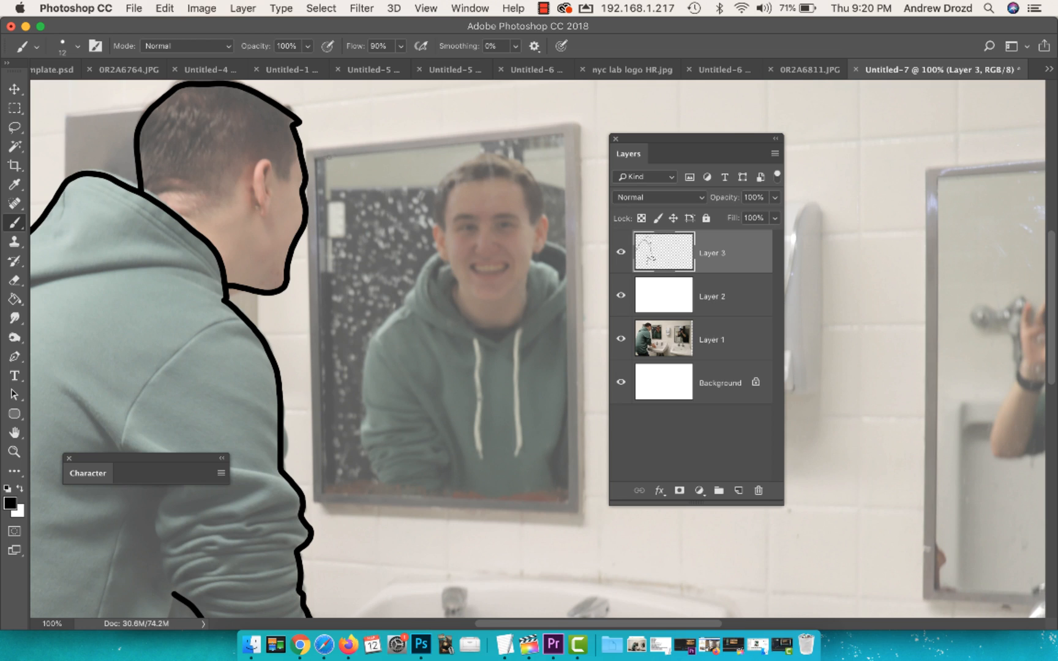
mouse_move(317, 161)
left_mouse_down()
mouse_move(307, 364)
mouse_move(314, 483)
mouse_move(528, 499)
mouse_move(574, 387)
mouse_move(564, 144)
mouse_move(319, 163)
left_mouse_up()
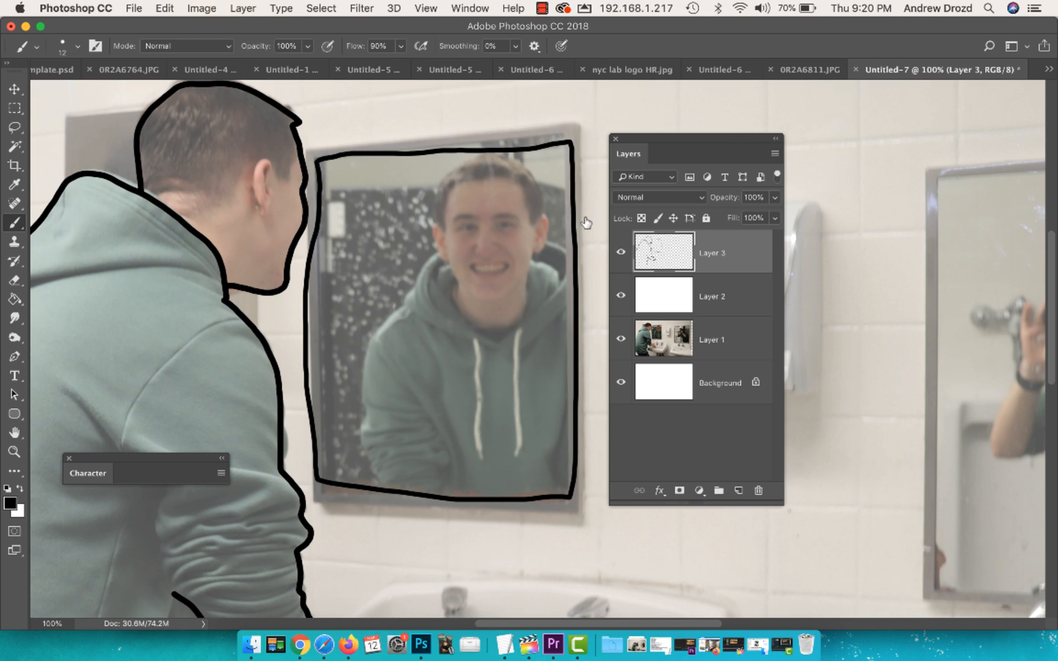
Check the freehand mirror outline with Layer 2 at 100% opacity, undo the outline and restore 30% opacity
left_click(654, 301)
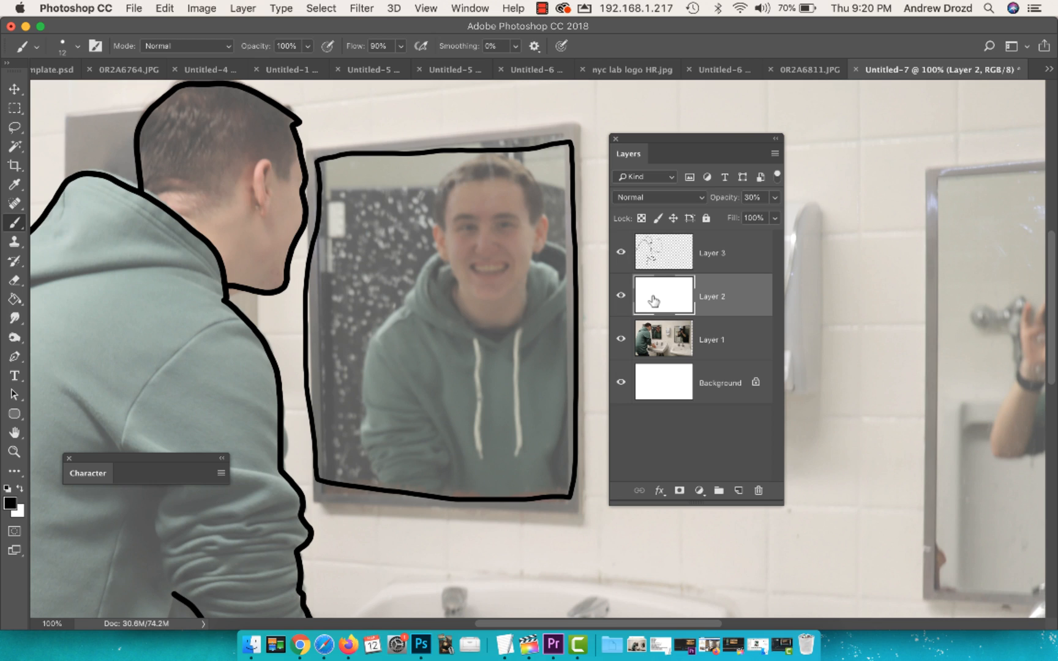
key("v")
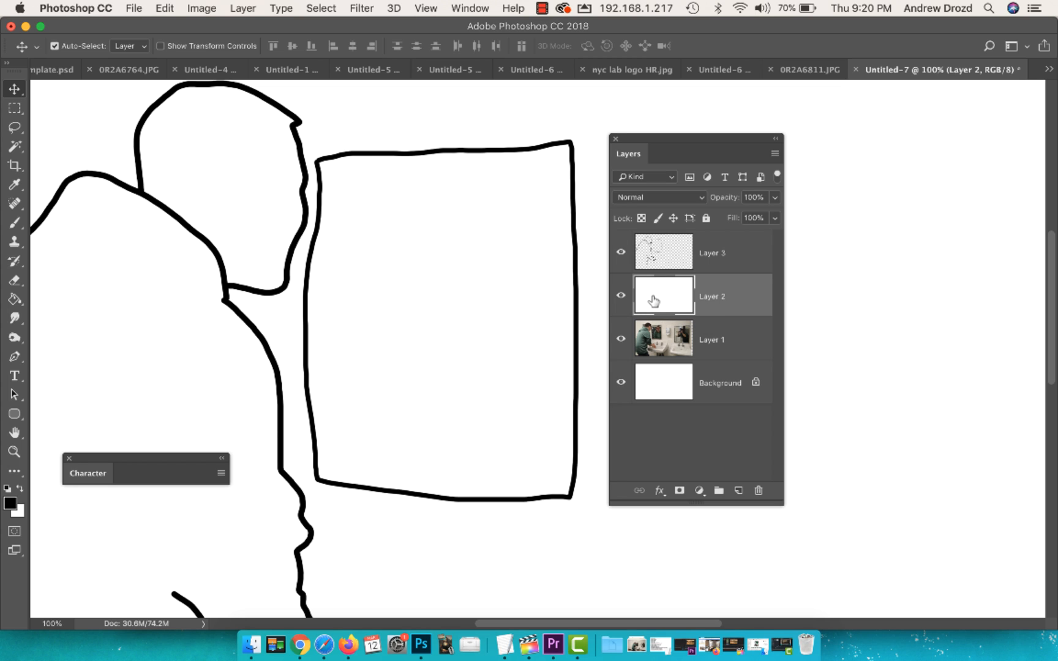
key("super+plus")
left_click_drag(400, 244, 468, 417)
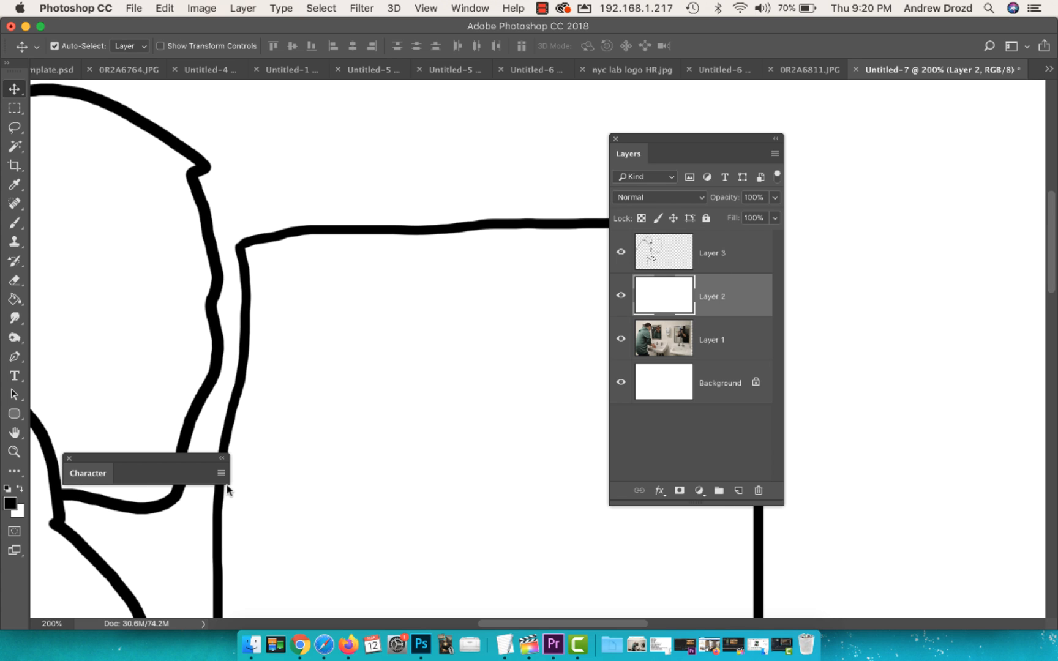
key("3")
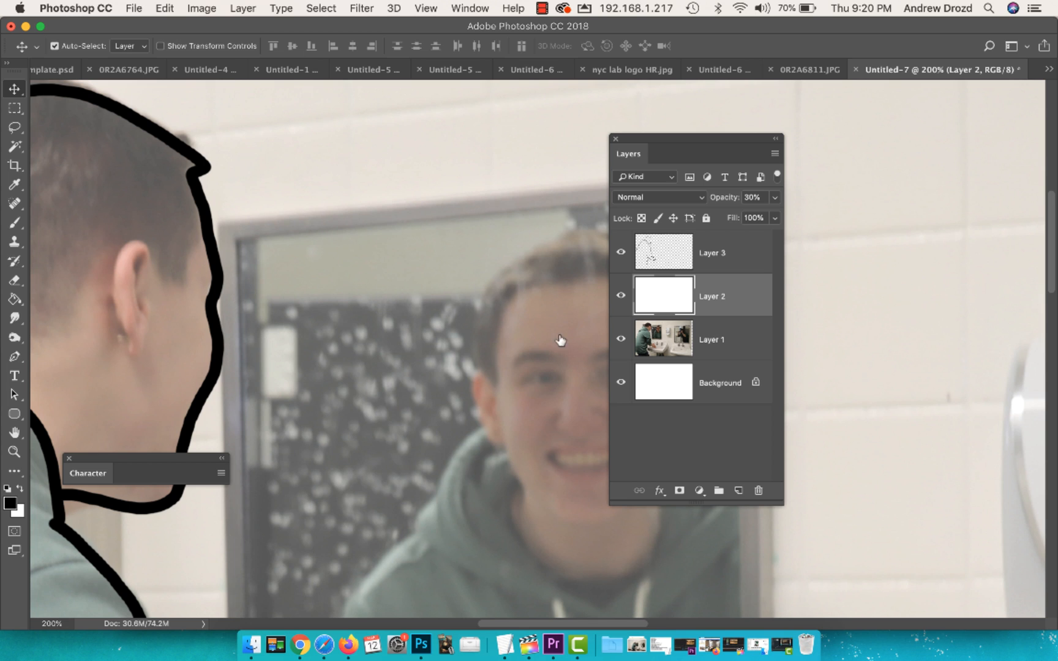
Add a new empty layer directly above Layer 2 for the mirror outline and clear the view of the mirror
left_click(738, 491)
scroll(504, 420, "down", 4)
scroll(503, 420, "right", 5)
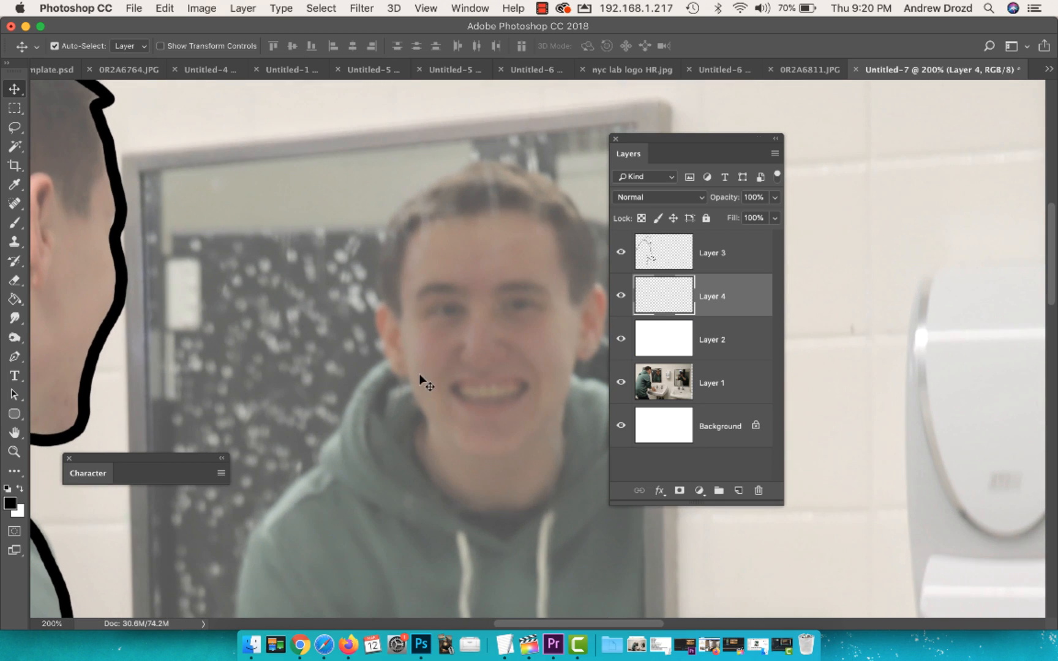
left_click_drag(671, 157, 846, 136)
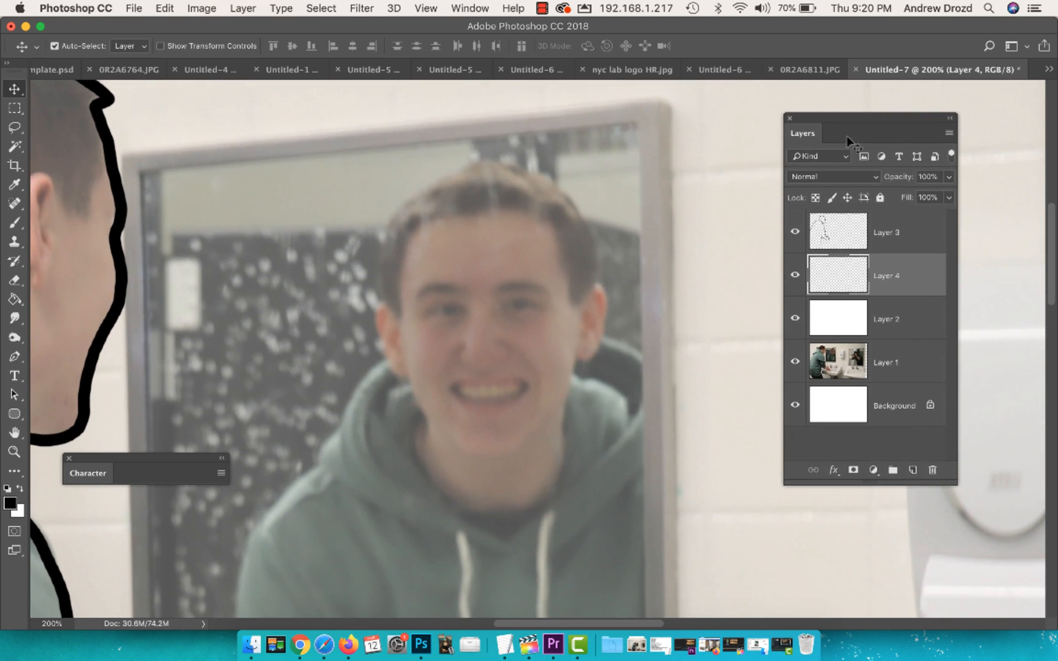
Outline the inner edge of the mirror frame with four connected straight brush lines on Layer 4
scroll(642, 231, "down", 1)
key("super+minus")
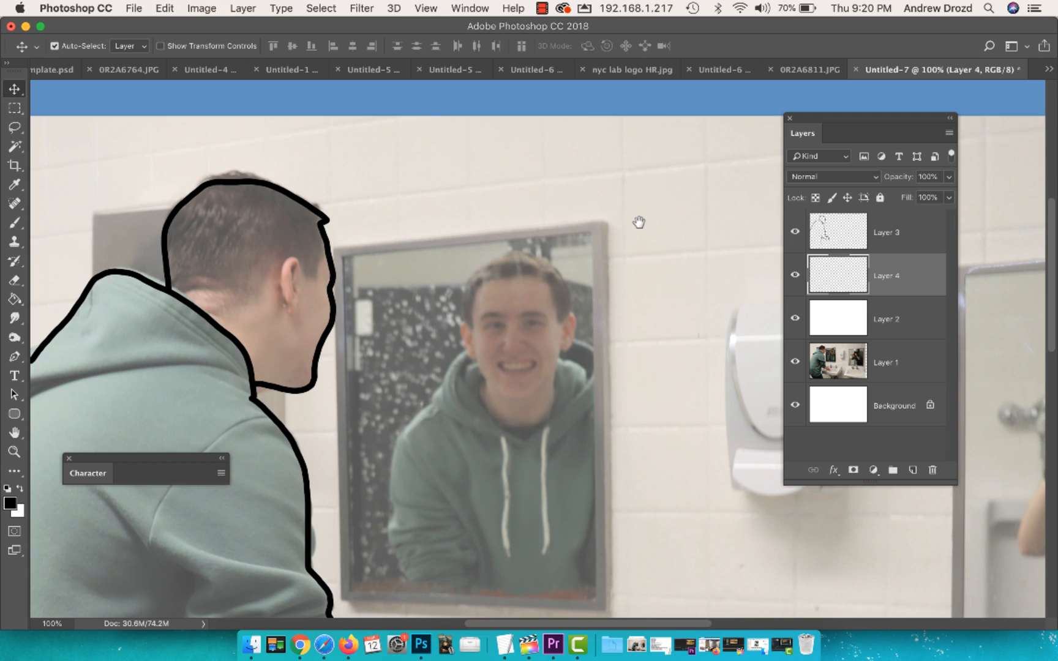
scroll(546, 282, "down", 1)
key("b")
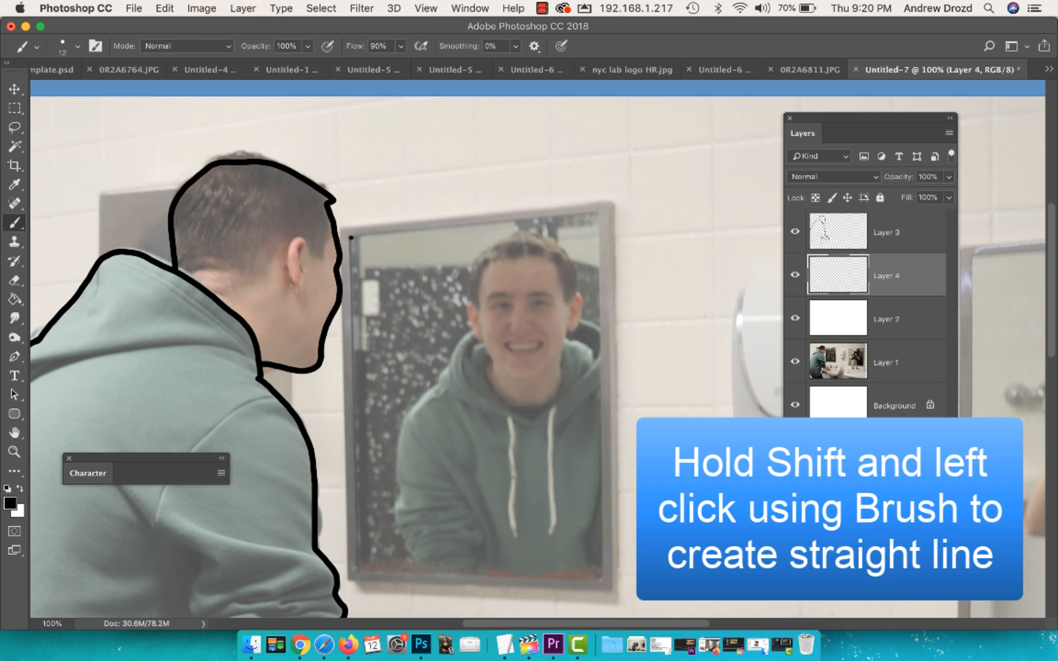
left_click(355, 570, "shift")
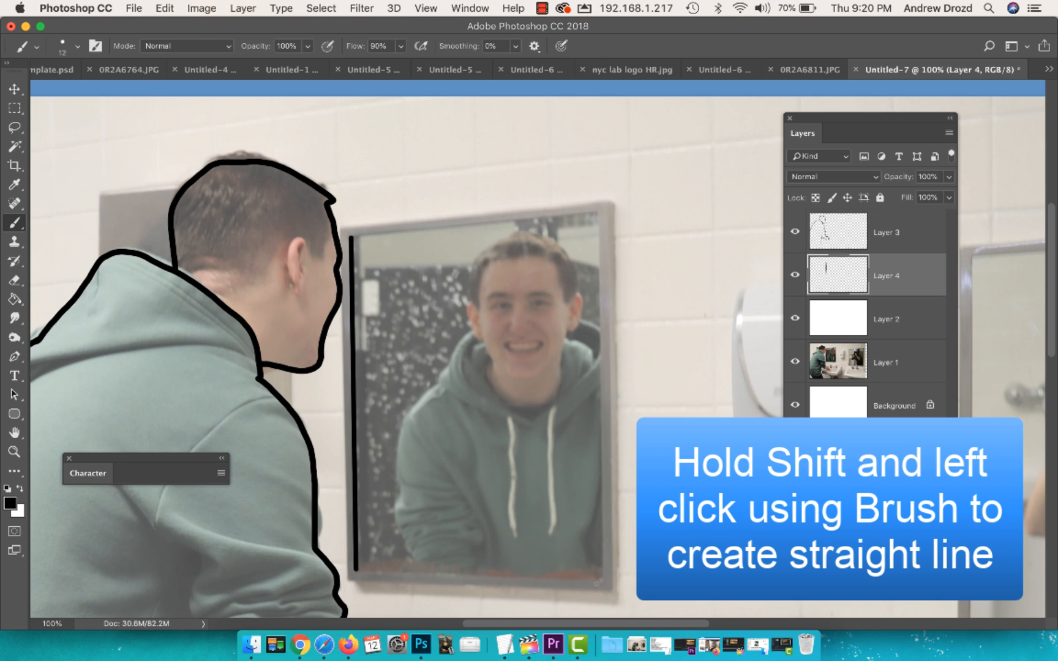
left_click(603, 583, "shift")
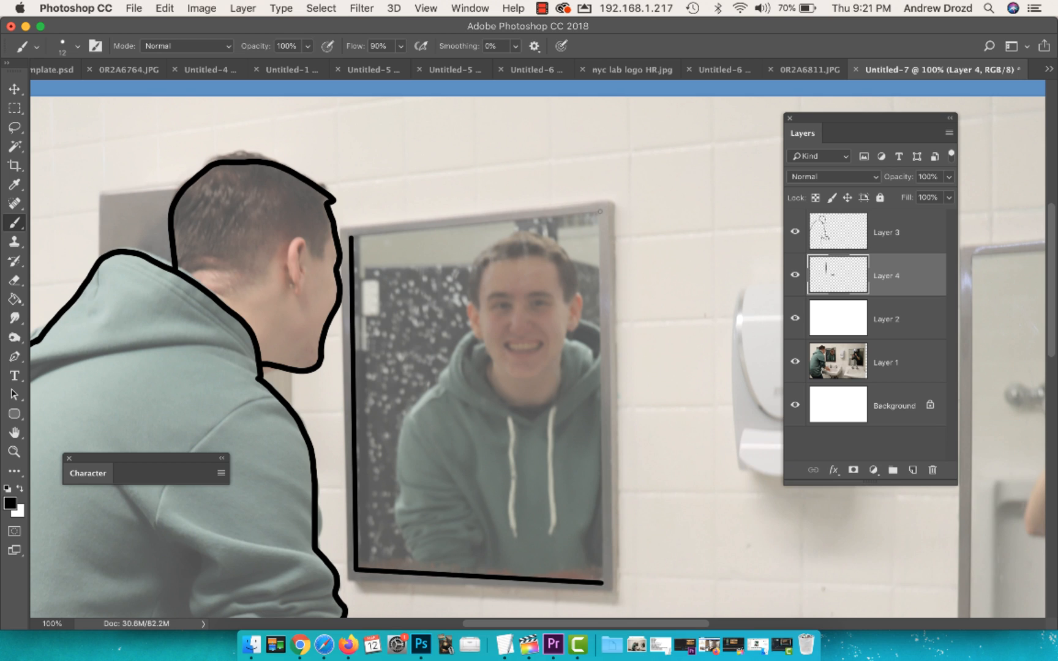
left_click(598, 212, "shift")
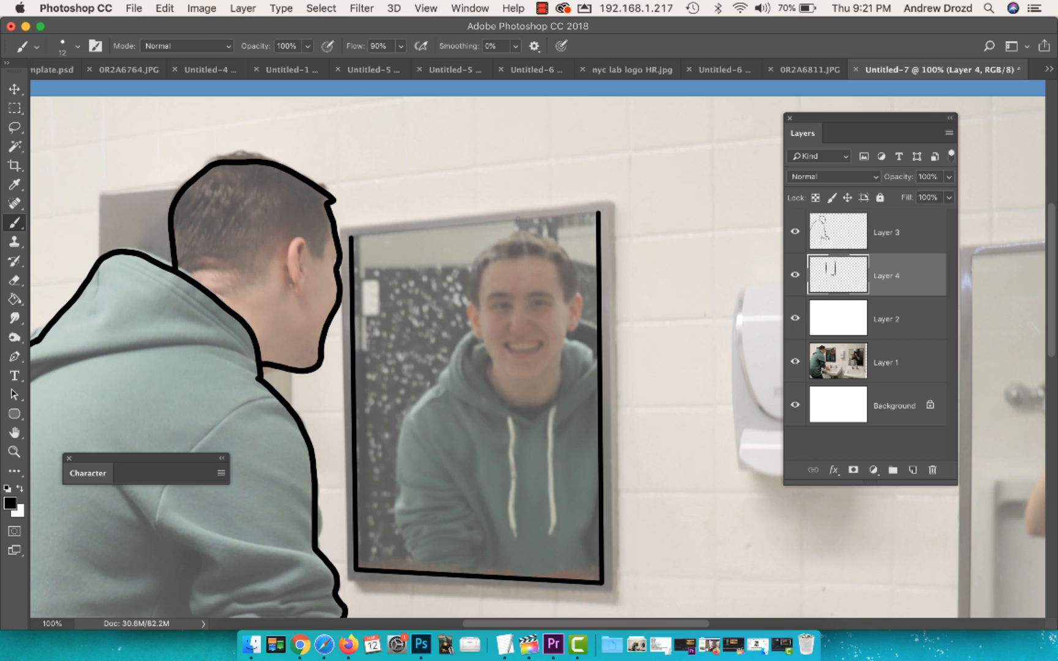
left_click(352, 239, "shift")
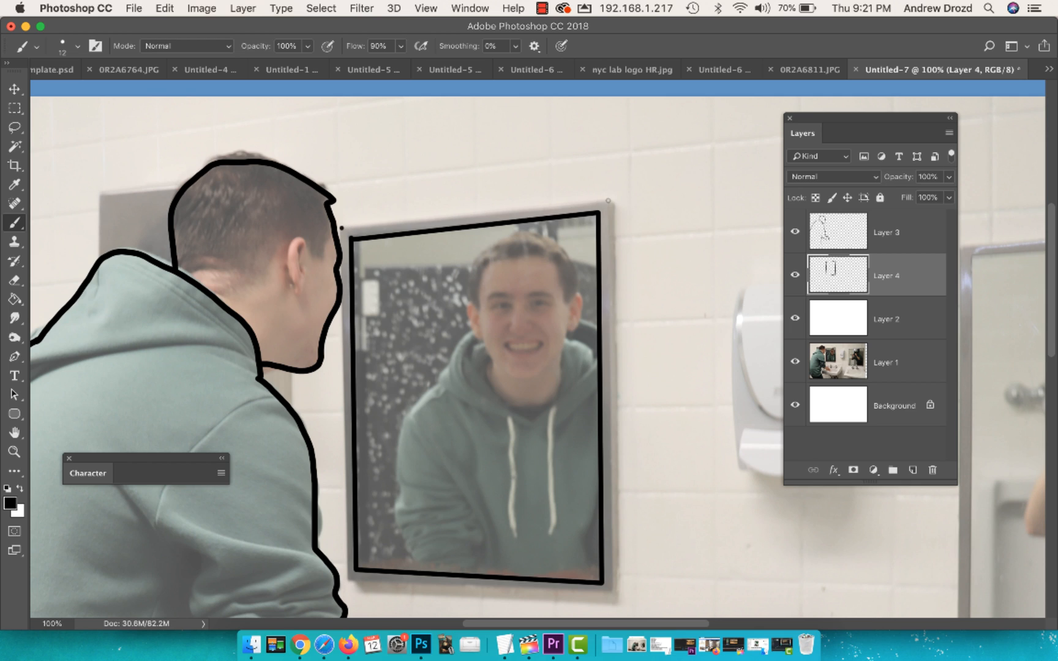
Outline the outer edge of the mirror frame with straight brush lines, ending at the student's face
left_click(608, 200, "shift")
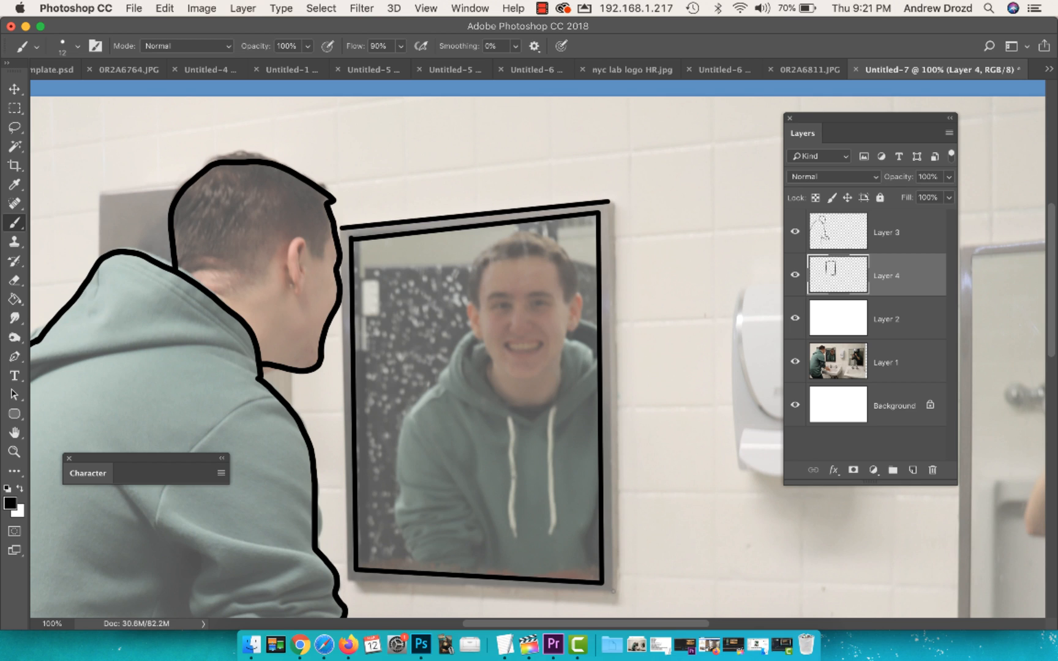
left_click(613, 592, "shift")
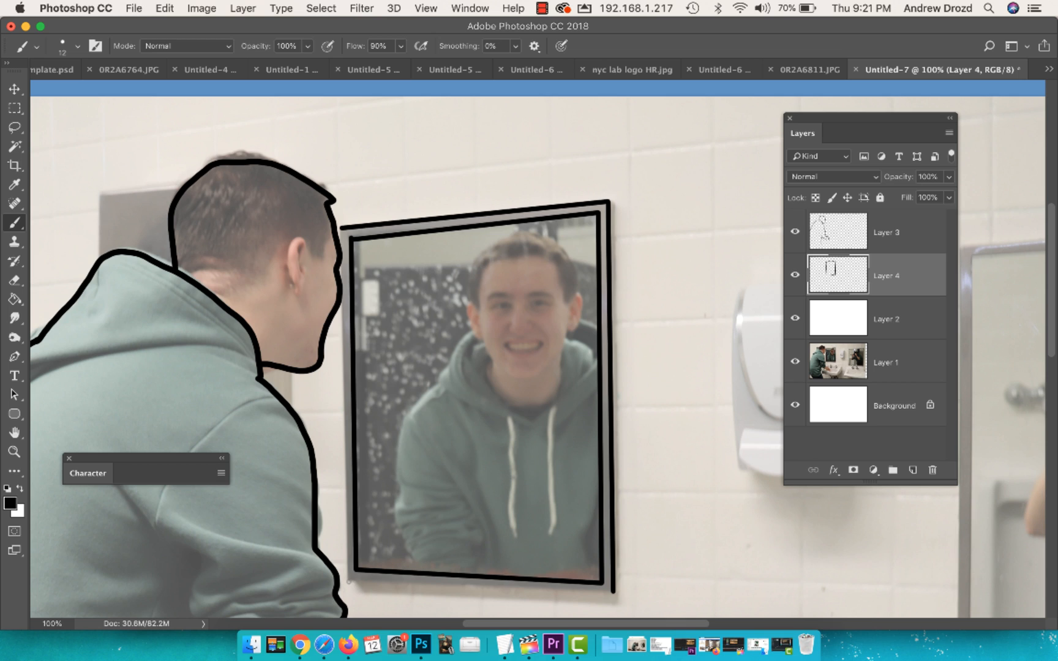
left_click(348, 581, "shift")
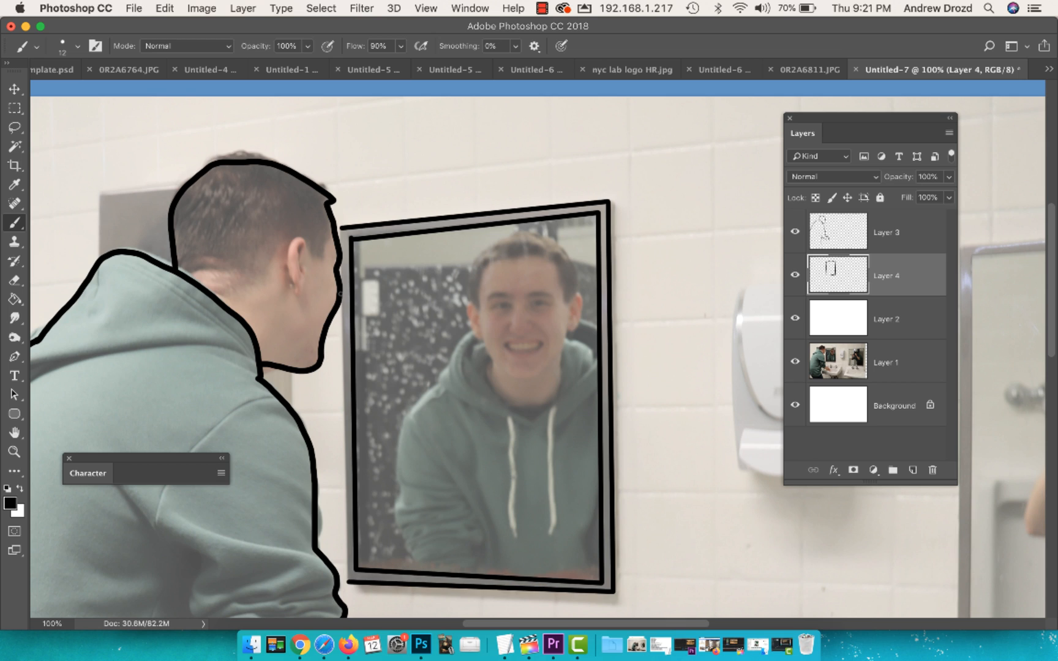
left_click(340, 295, "shift")
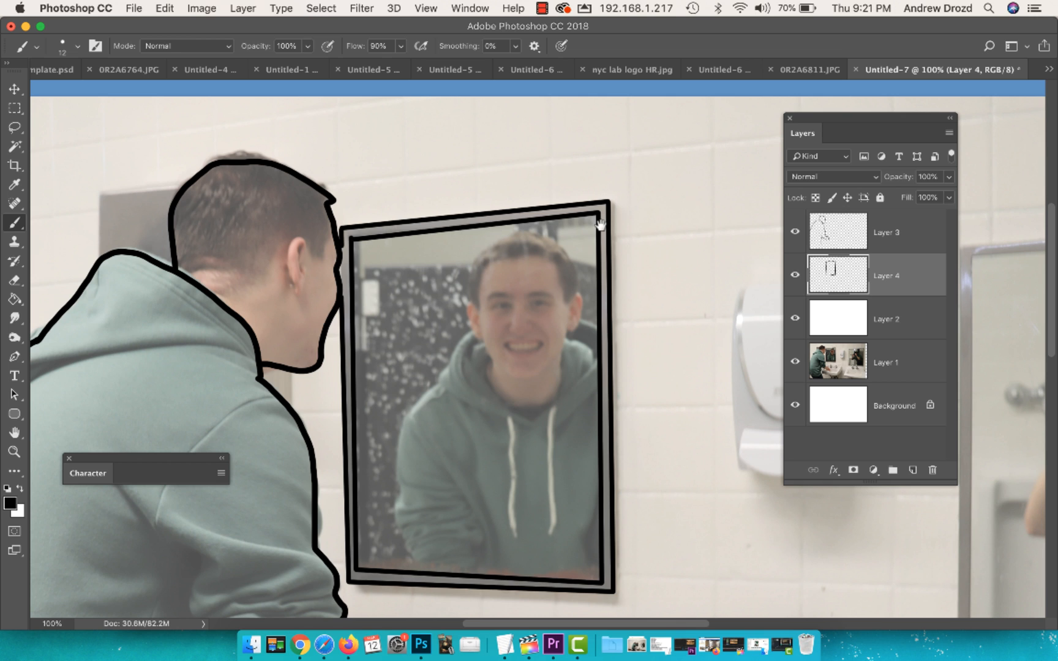
Reduce the brush size to 7 px for finer lines around the mirror frame's upper corner
left_click_drag(600, 225, 510, 242)
key("super+plus")
left_click_drag(533, 184, 484, 215)
right_click(532, 144)
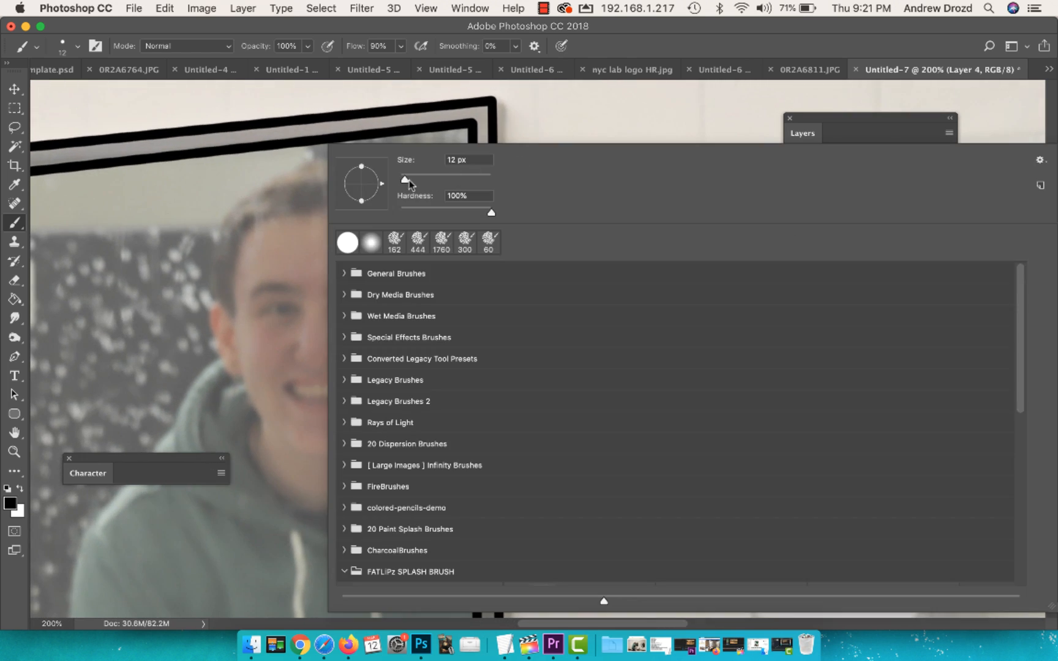
left_click_drag(407, 180, 402, 183)
left_click_drag(401, 183, 403, 183)
left_click(582, 29)
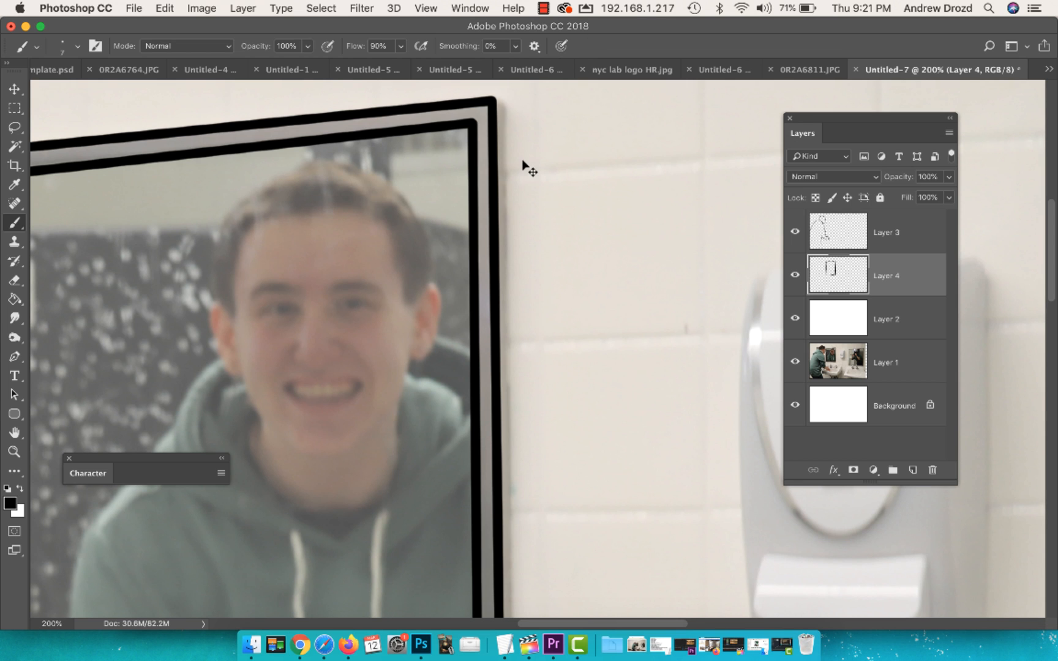
Draw the thin straight line for the mirror frame's outer side edge, from its upper corner to its lower corner, on Layer 4
key("super+minus")
key("super+minus")
key("super+plus")
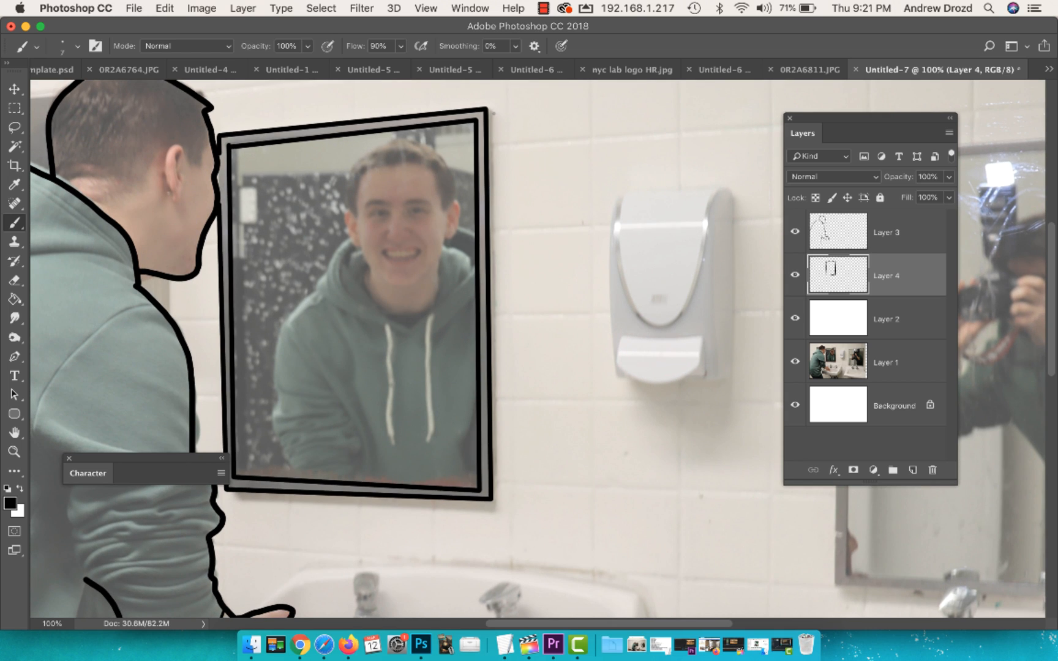
left_click_drag(490, 111, 490, 116)
left_click(496, 493, "shift")
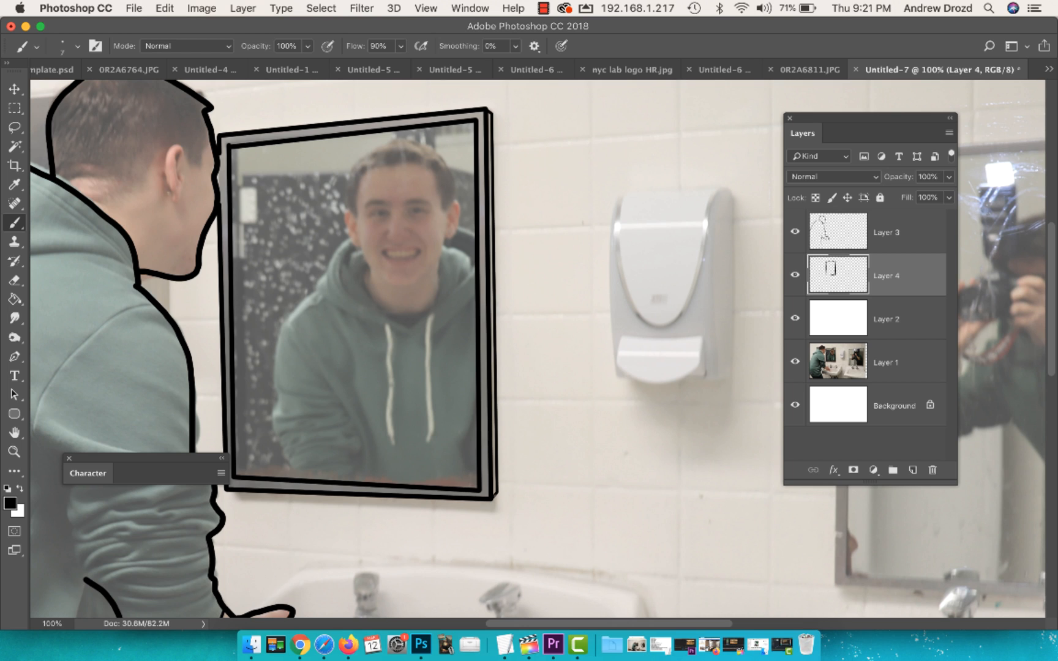
Set the white Layer 2 to 100% opacity to hide the photo and check the complete line drawing
left_click(842, 314)
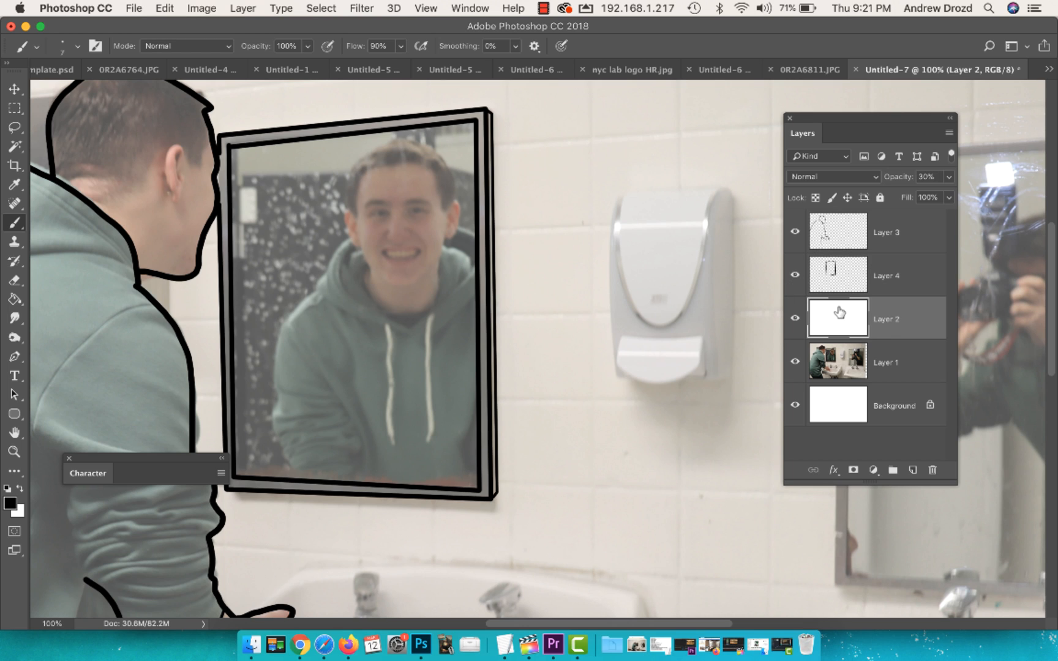
key("v")
key("0")
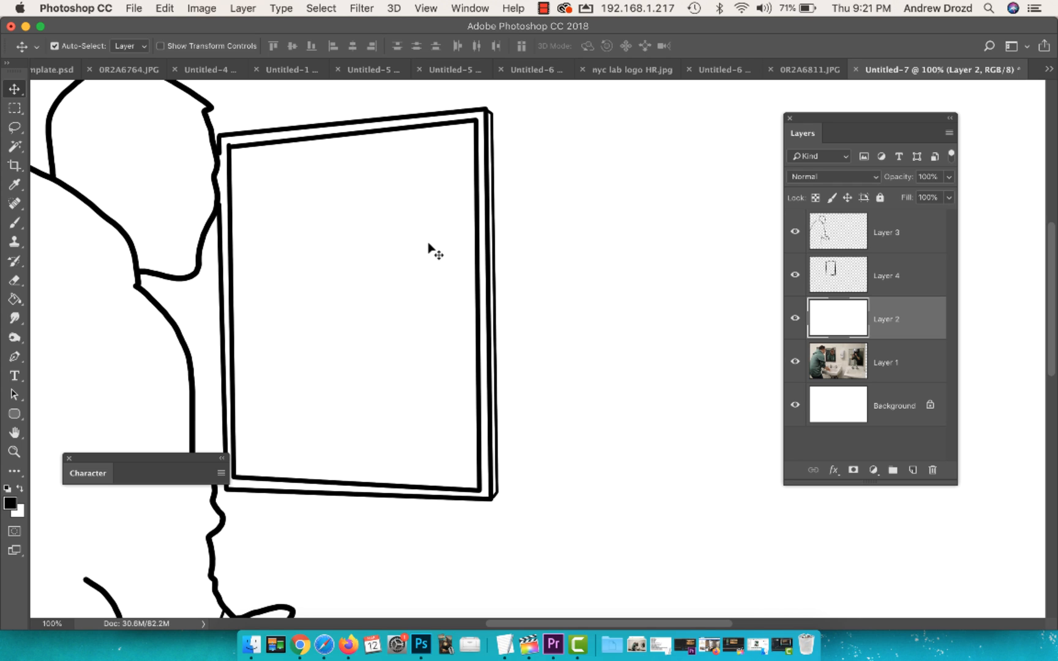
key("super+minus")
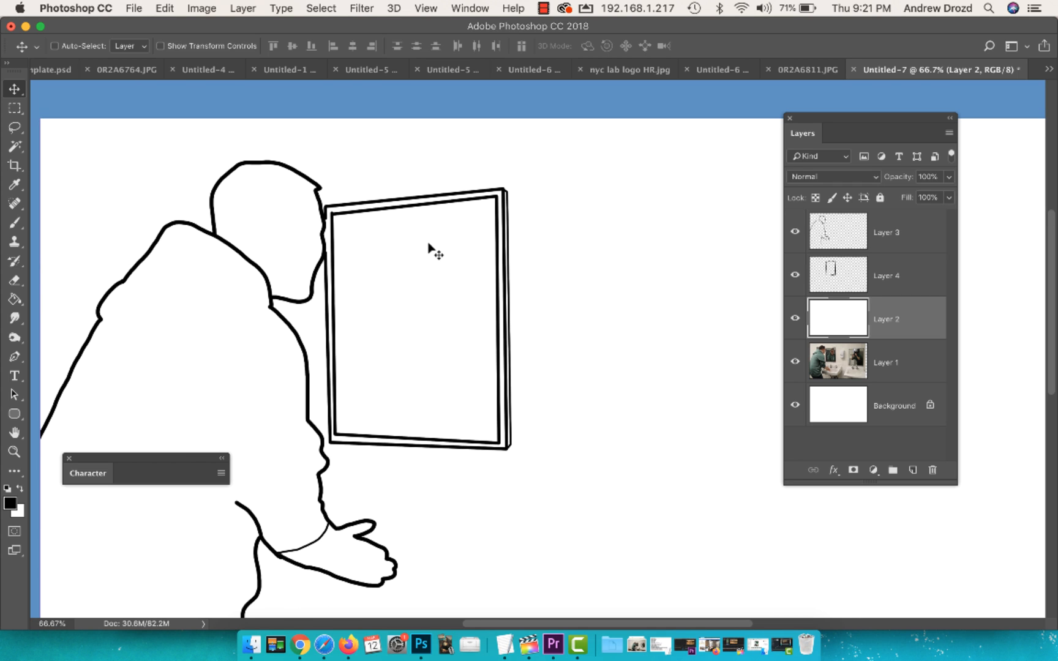
key("super+minus")
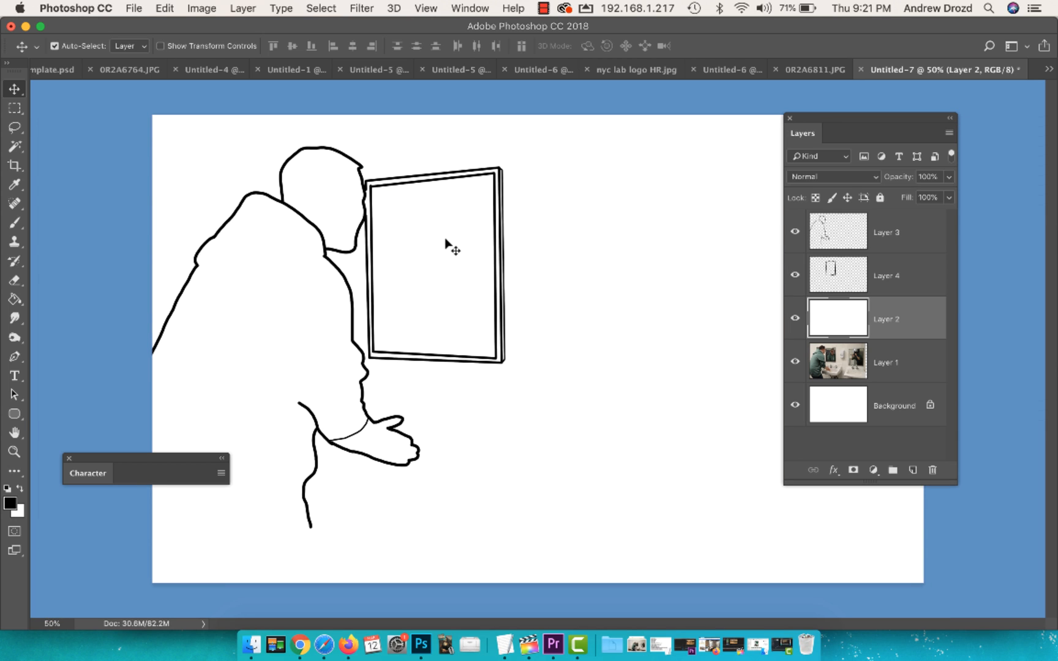
Switch to the finished poster document Untitled-4 and examine the whole design, moving the Layers panel off the artwork
left_click(222, 69)
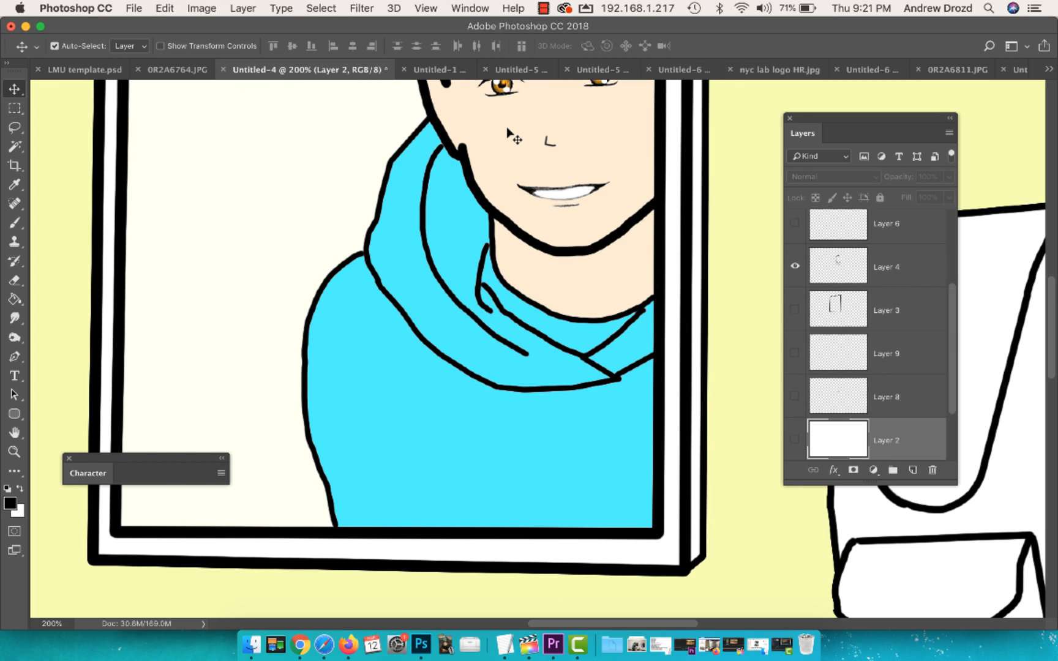
key("super+minus")
key("super+minus")
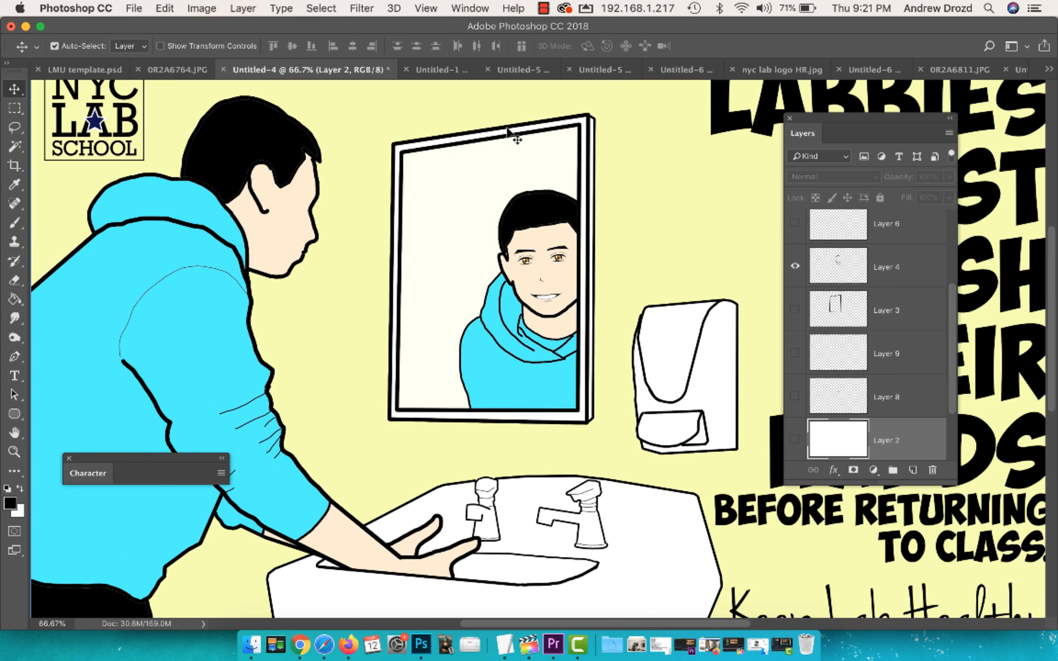
key("super+minus")
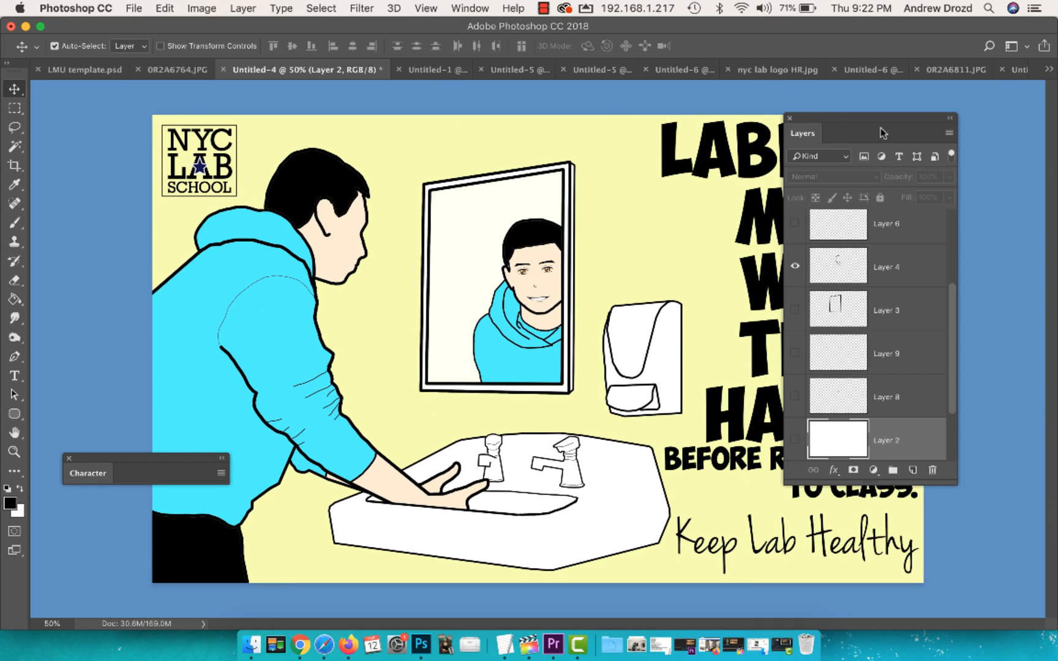
left_click_drag(866, 123, 1031, 169)
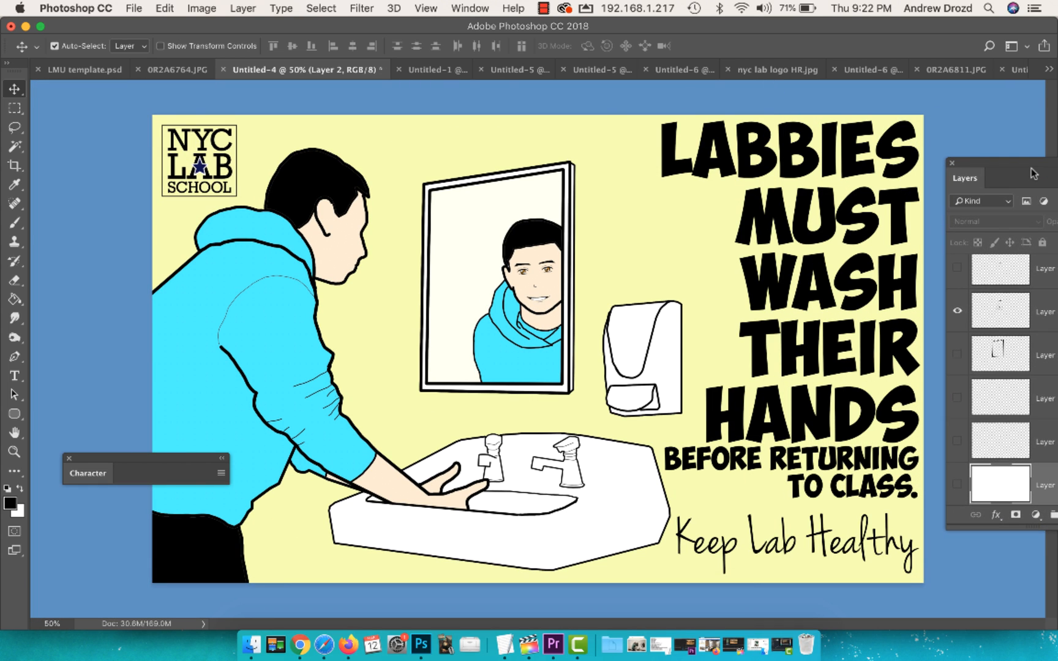